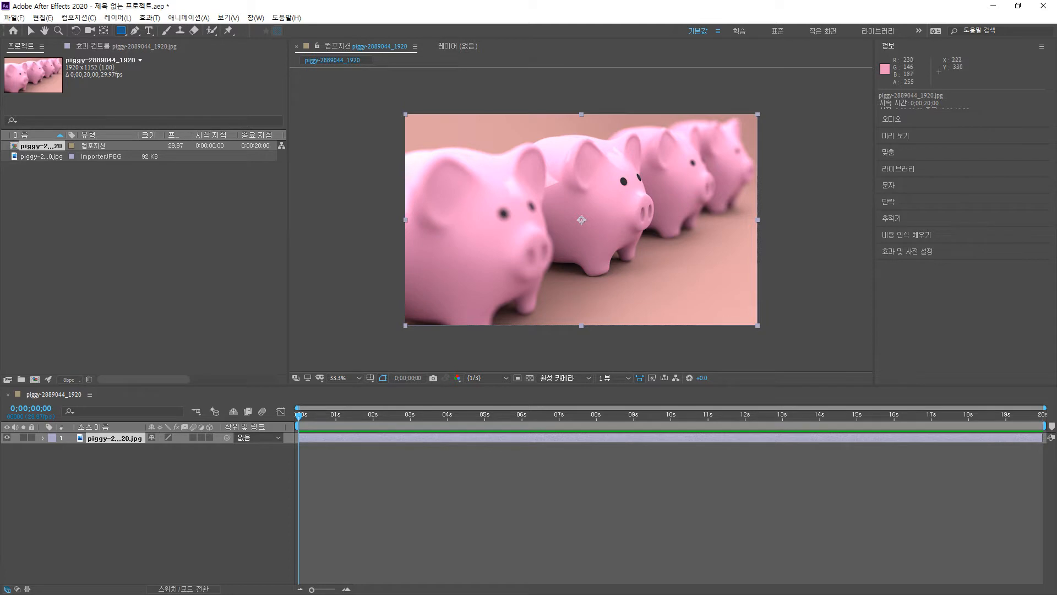
Step: Draw a rectangular mask over the front piggy bank's face and set its mode to None (없음)
{"action": "left_click_drag", "start_coordinate": [445, 170], "coordinate": [518, 267]}
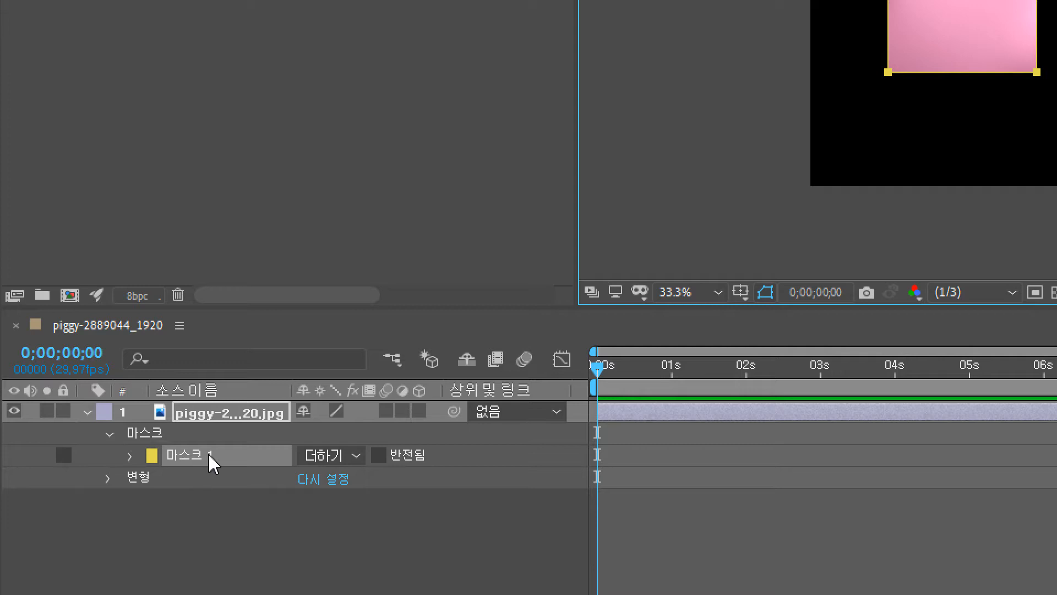
{"action": "left_click", "coordinate": [359, 460]}
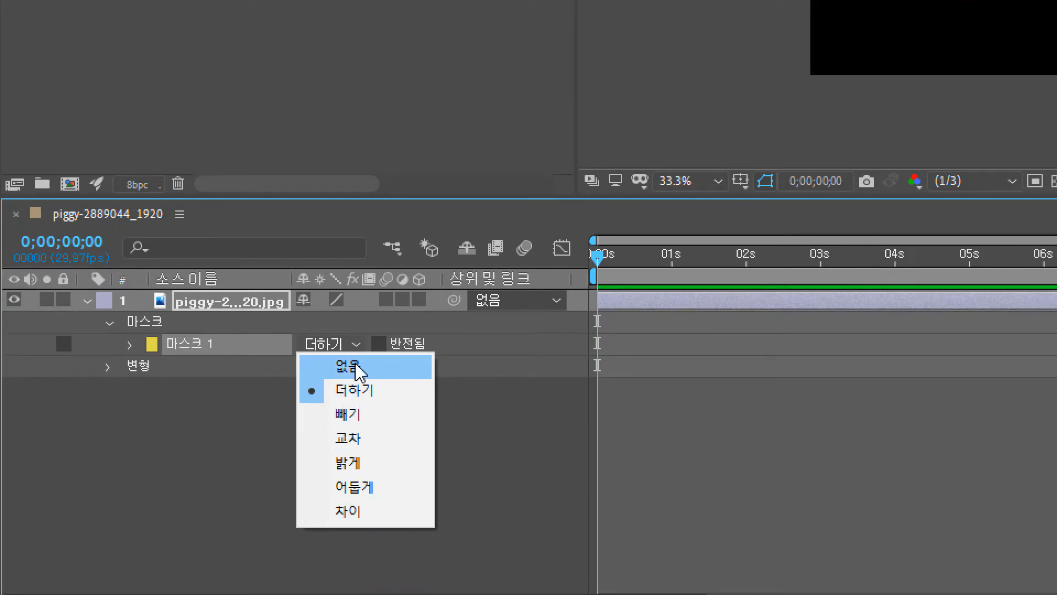
{"action": "left_click", "coordinate": [358, 370]}
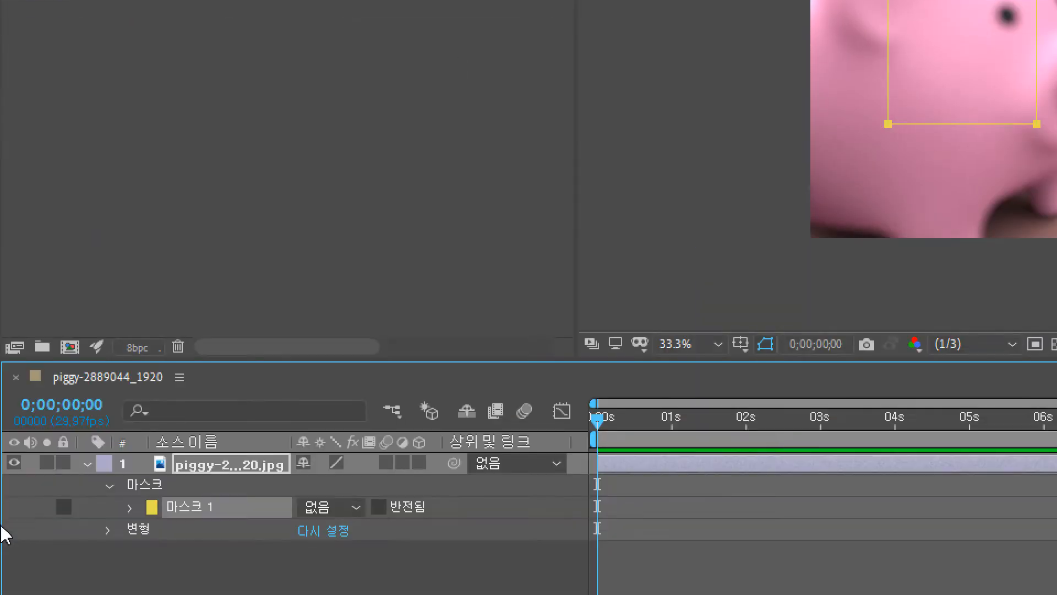
Step: Invert Mask 1 (마스크 1) and set its mode to Add (더하기)
{"action": "left_click", "coordinate": [358, 496]}
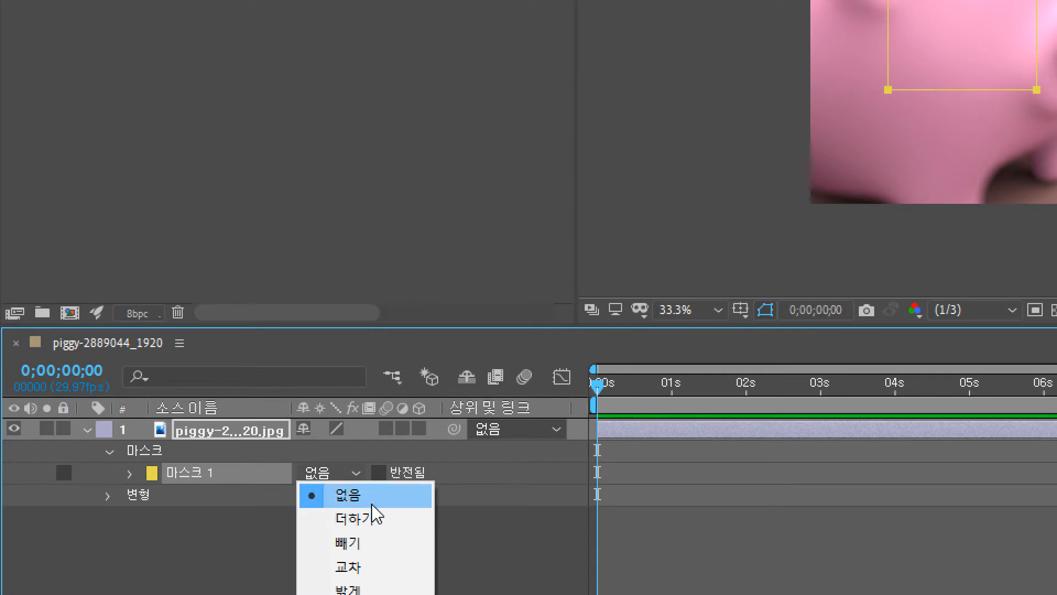
{"action": "left_click", "coordinate": [379, 473]}
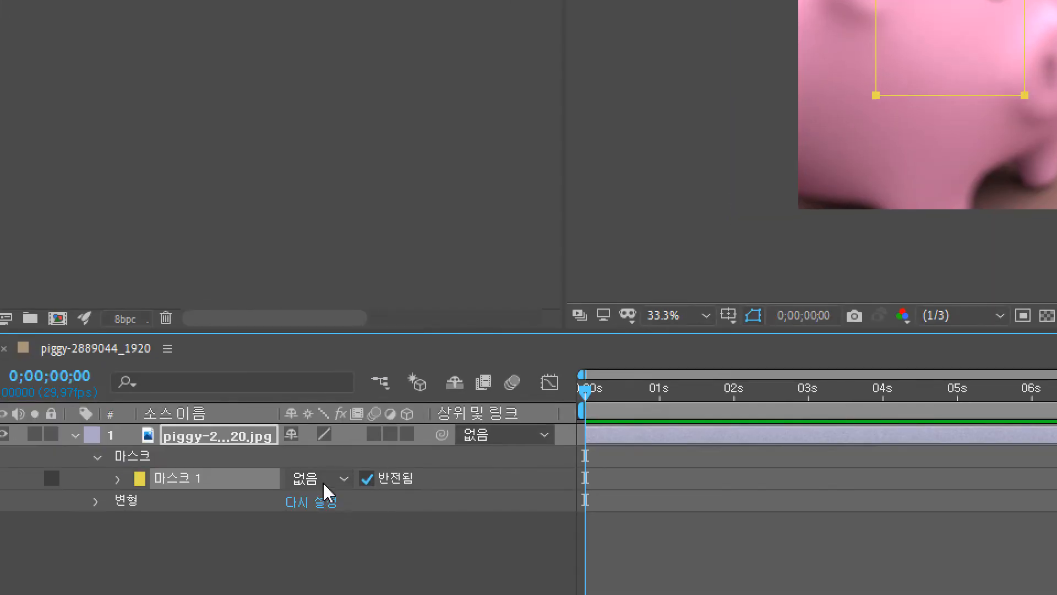
{"action": "left_click", "coordinate": [342, 480]}
{"action": "left_click", "coordinate": [341, 516]}
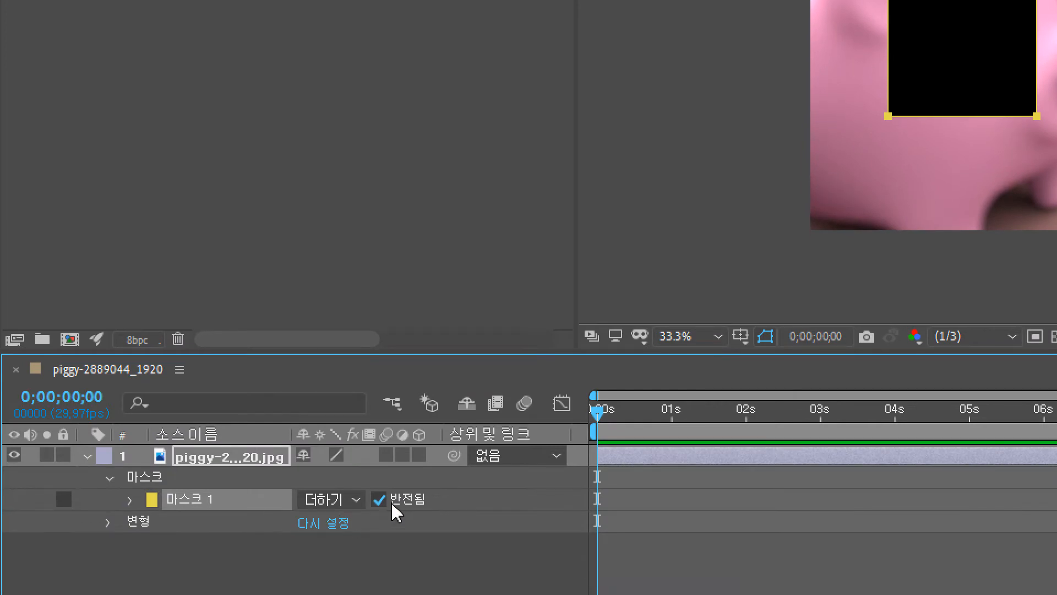
Step: Toggle the inversion of Mask 1 to compare both results, leaving it off
{"action": "left_click", "coordinate": [385, 501]}
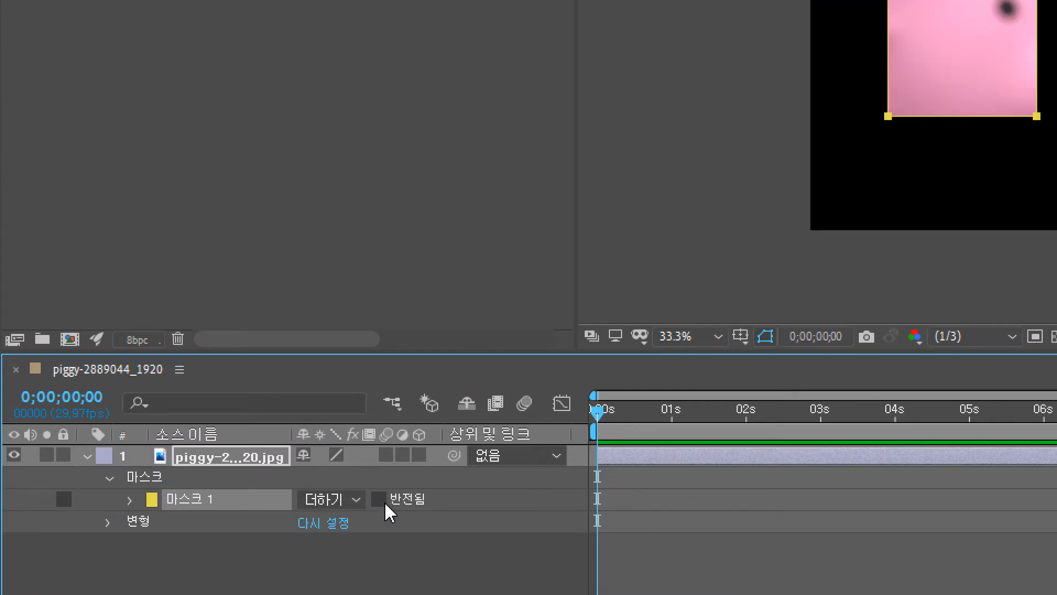
{"action": "left_click", "coordinate": [379, 499]}
{"action": "left_click", "coordinate": [380, 499]}
Step: Switch Mask 1's mode to None (없음) and back to Add (더하기)
{"action": "left_click", "coordinate": [333, 500]}
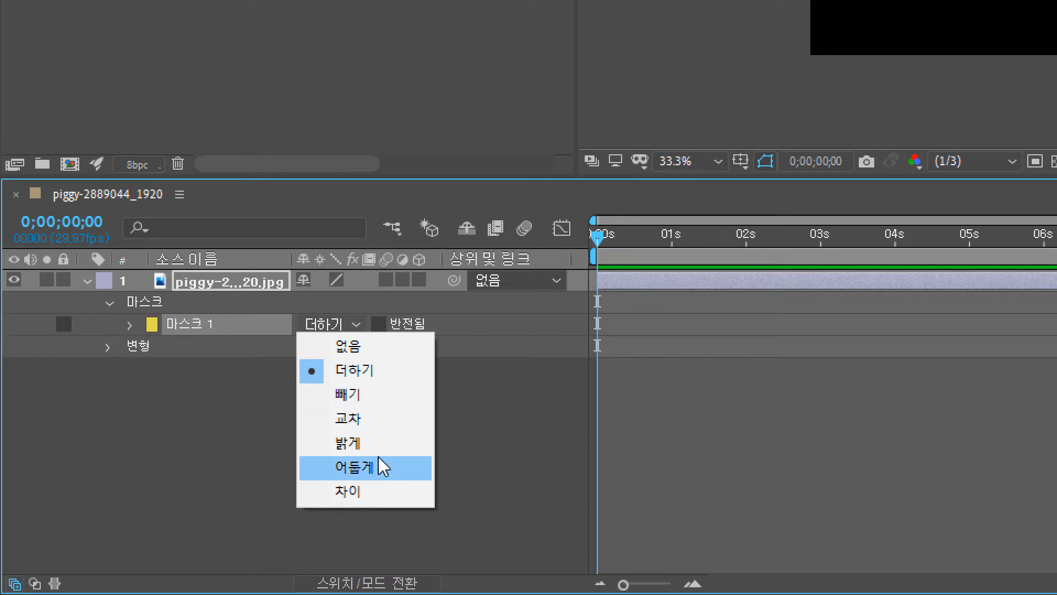
{"action": "left_click", "coordinate": [378, 354]}
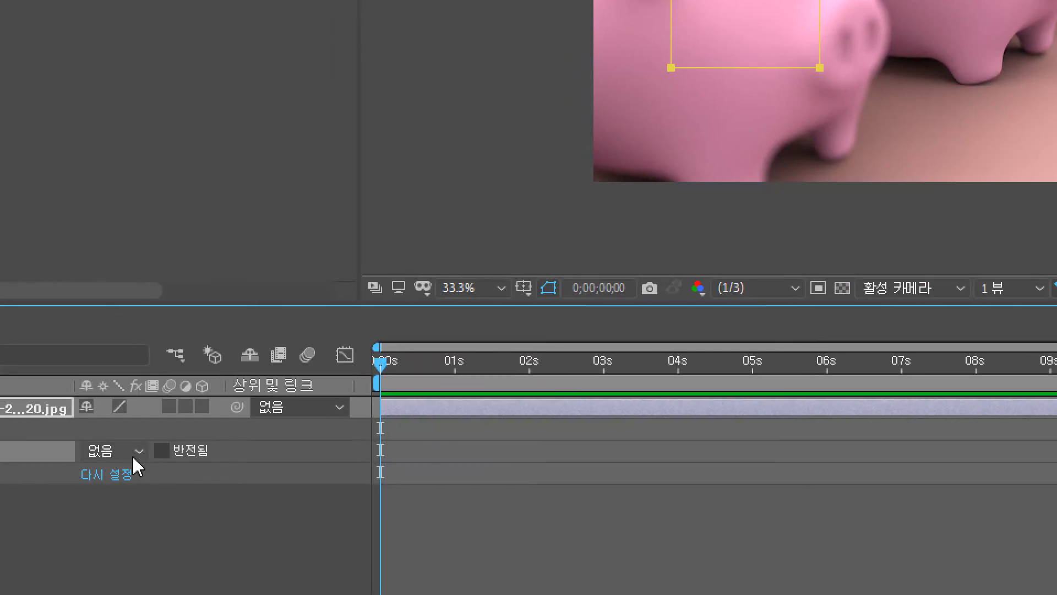
{"action": "left_click", "coordinate": [137, 452]}
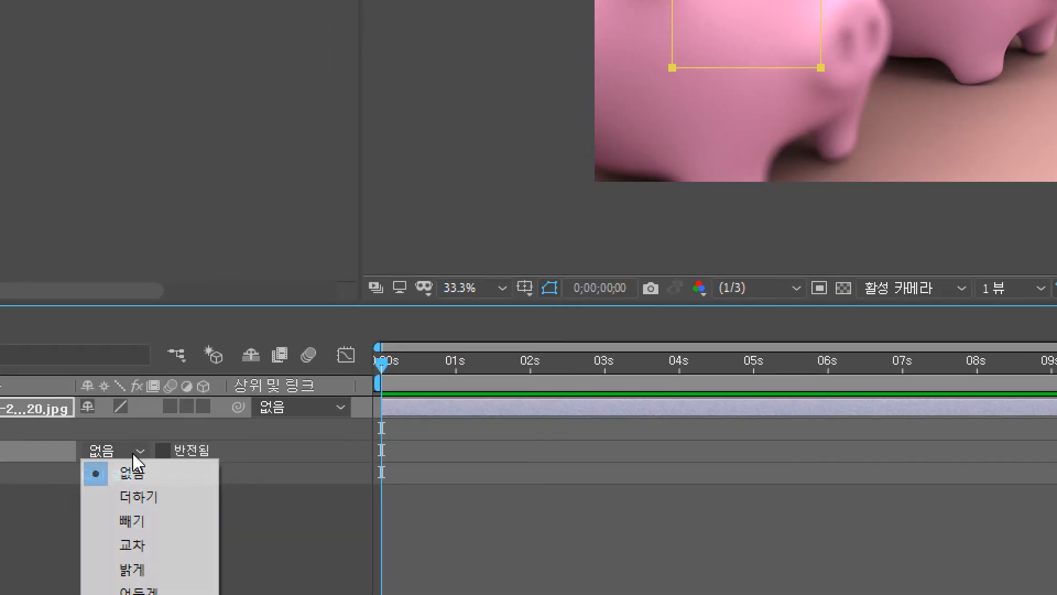
{"action": "left_click", "coordinate": [138, 496]}
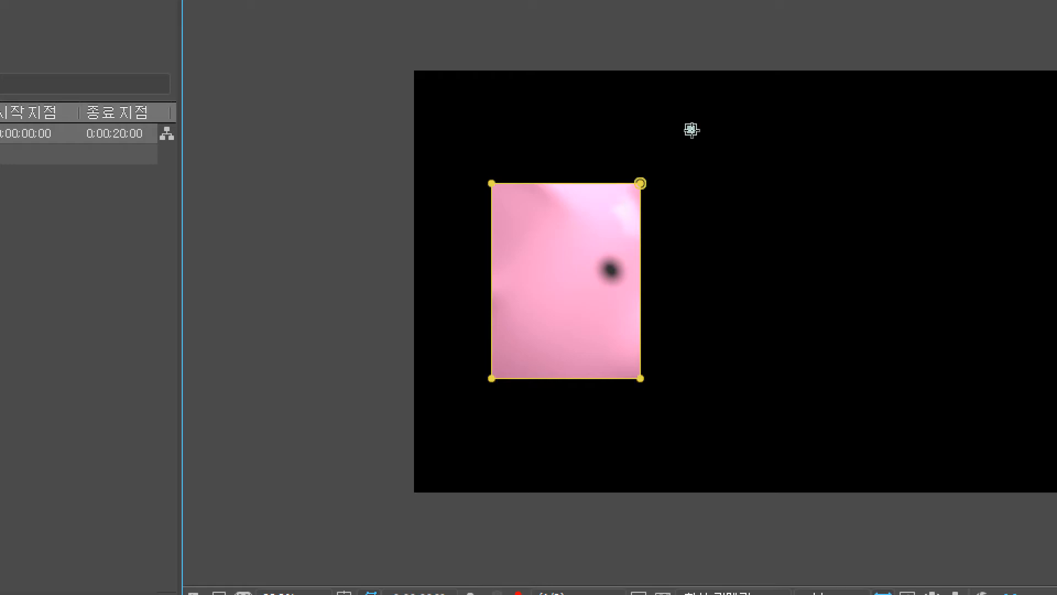
Step: Add six more rectangular masks across the image, including two overlapping the first, and delete the wide horizontal one
{"action": "left_click_drag", "start_coordinate": [692, 130], "coordinate": [875, 175]}
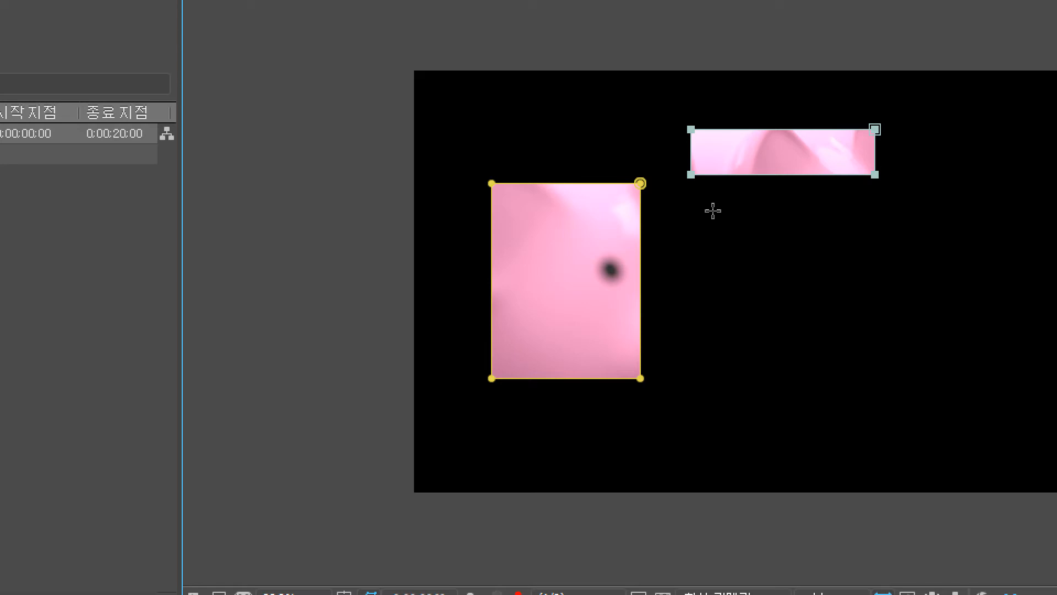
{"action": "mouse_move", "coordinate": [698, 220]}
{"action": "left_mouse_down"}
{"action": "mouse_move", "coordinate": [736, 368]}
{"action": "mouse_move", "coordinate": [777, 384]}
{"action": "left_mouse_up"}
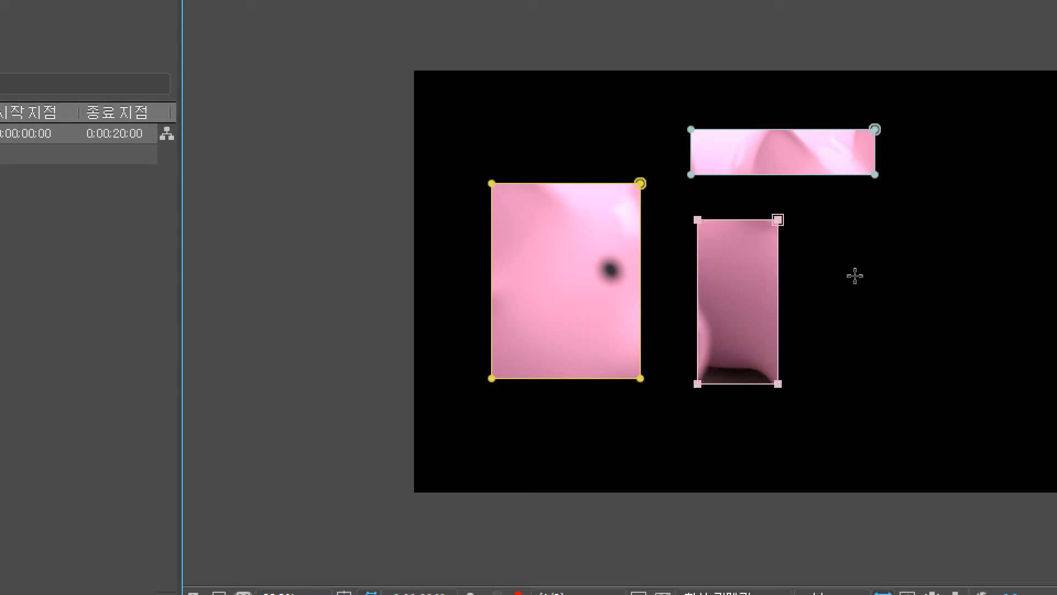
{"action": "mouse_move", "coordinate": [817, 223]}
{"action": "left_mouse_down"}
{"action": "mouse_move", "coordinate": [889, 368]}
{"action": "mouse_move", "coordinate": [927, 391]}
{"action": "mouse_move", "coordinate": [920, 384]}
{"action": "left_mouse_up"}
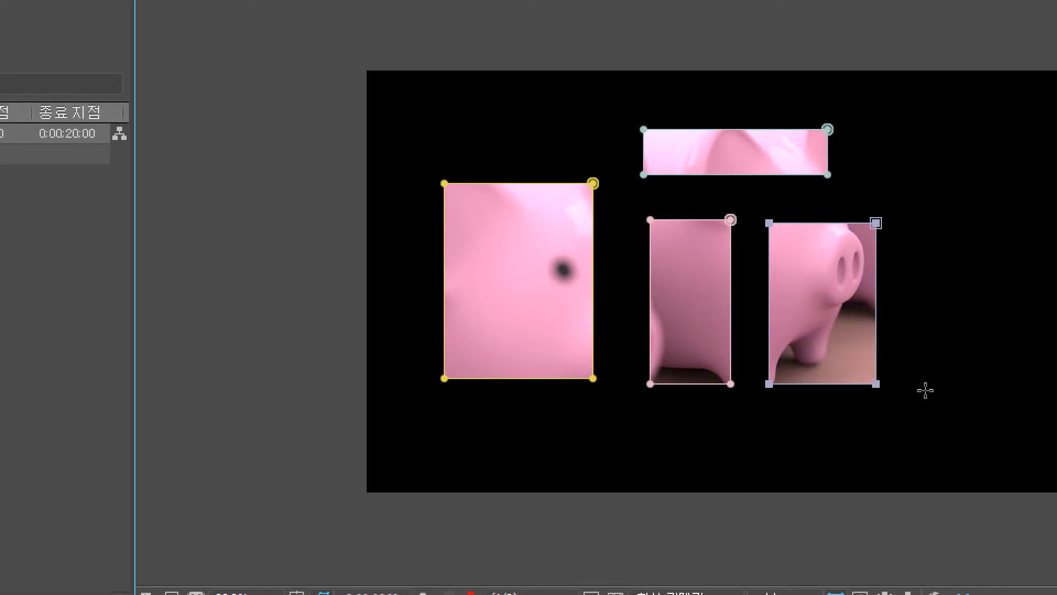
{"action": "left_click_drag", "start_coordinate": [928, 132], "coordinate": [945, 384]}
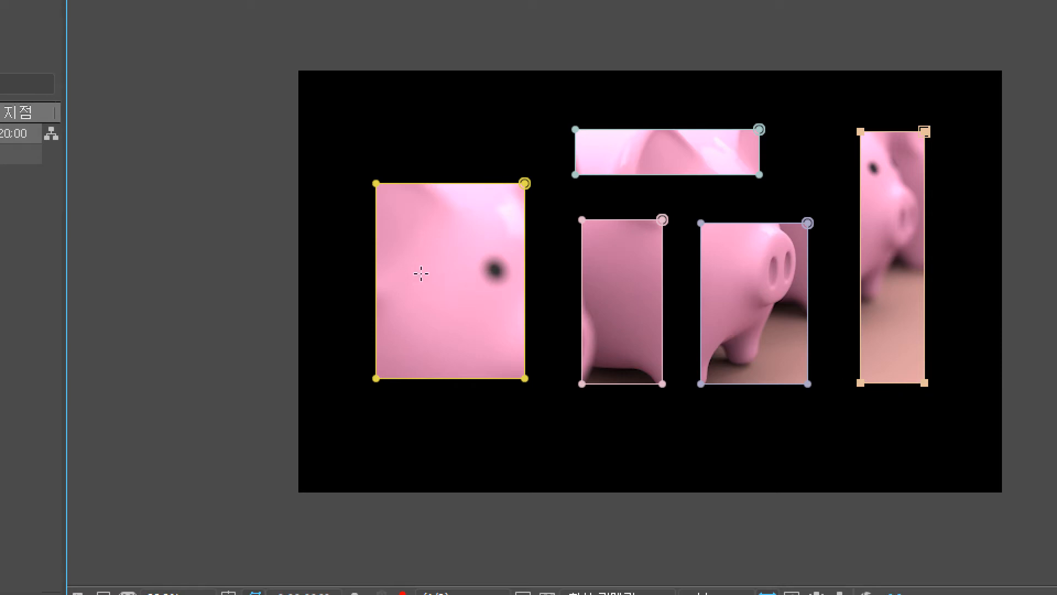
{"action": "left_click_drag", "start_coordinate": [418, 148], "coordinate": [489, 295]}
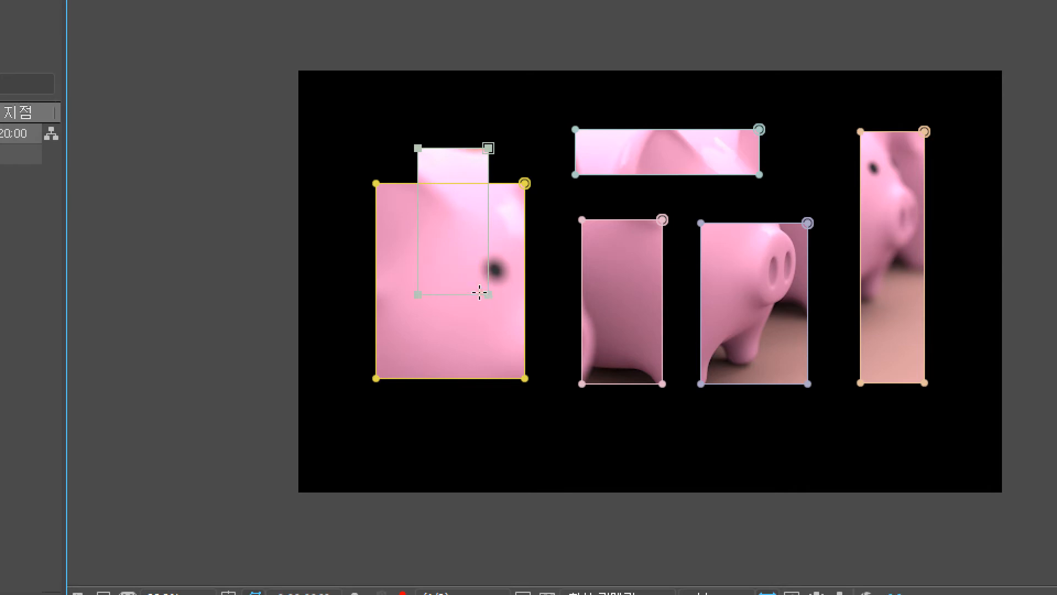
{"action": "left_click_drag", "start_coordinate": [337, 221], "coordinate": [475, 268]}
{"action": "mouse_move", "coordinate": [534, 295]}
{"action": "left_mouse_down"}
{"action": "mouse_move", "coordinate": [625, 321]}
{"action": "mouse_move", "coordinate": [960, 310]}
{"action": "mouse_move", "coordinate": [925, 309]}
{"action": "left_mouse_up"}
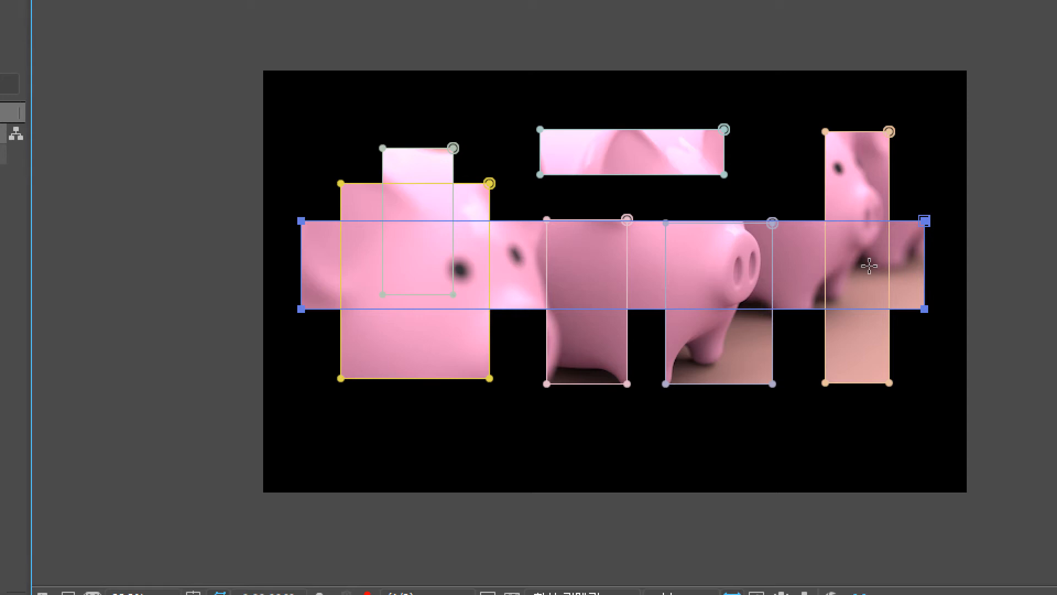
{"action": "key", "text": "Delete"}
{"action": "key", "text": "Delete"}
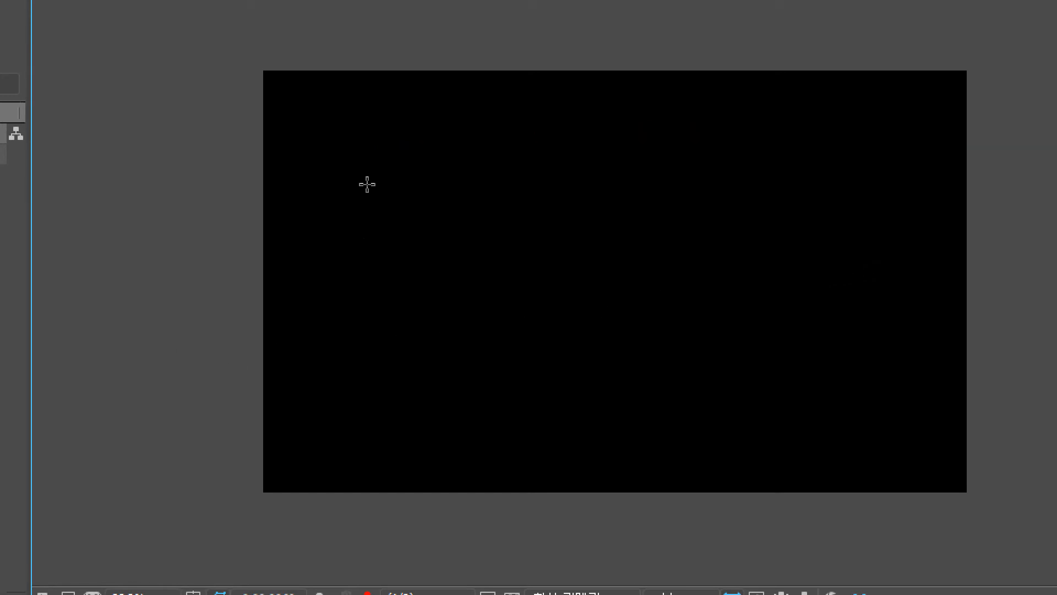
{"action": "mouse_move", "coordinate": [367, 166]}
{"action": "left_mouse_down"}
{"action": "mouse_move", "coordinate": [467, 276]}
{"action": "mouse_move", "coordinate": [592, 373]}
{"action": "mouse_move", "coordinate": [584, 396]}
{"action": "left_mouse_up"}
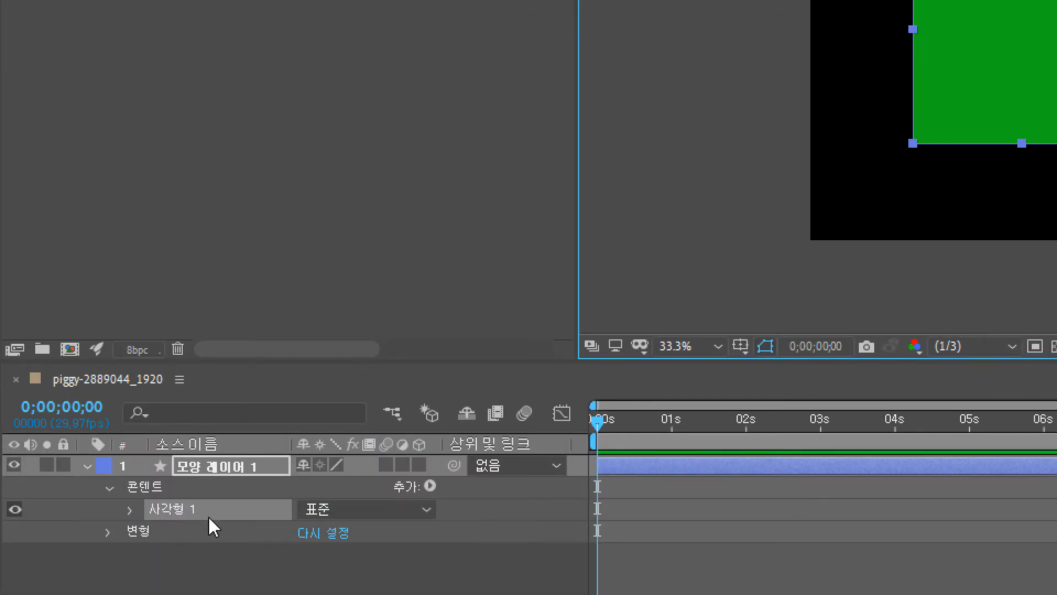
{"action": "key", "text": "ctrl+z"}
{"action": "key", "text": "ctrl+z"}
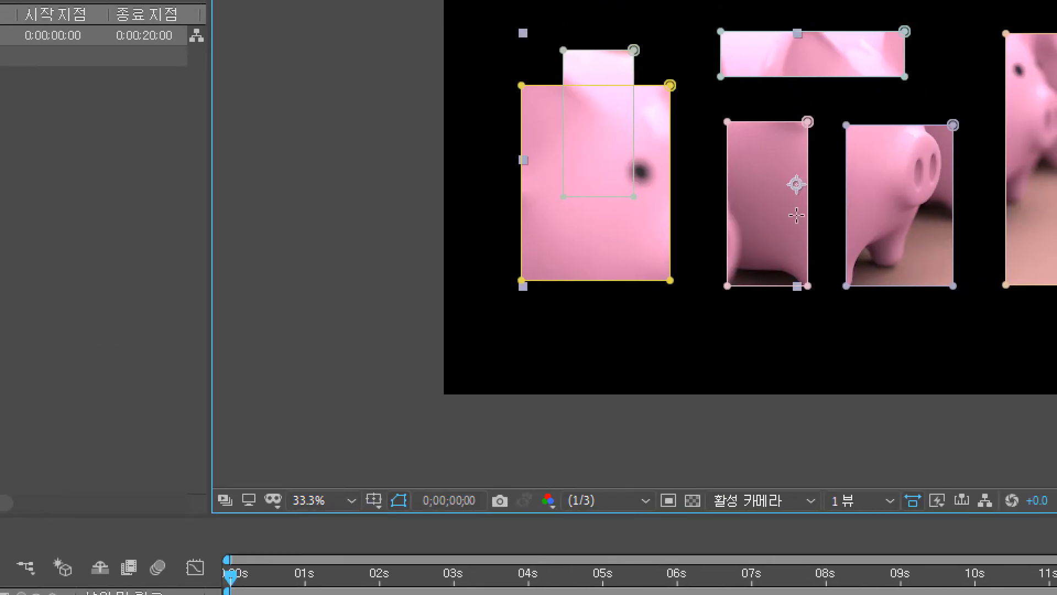
{"action": "left_click", "coordinate": [691, 313]}
{"action": "left_click", "coordinate": [643, 262]}
{"action": "key", "text": "Delete"}
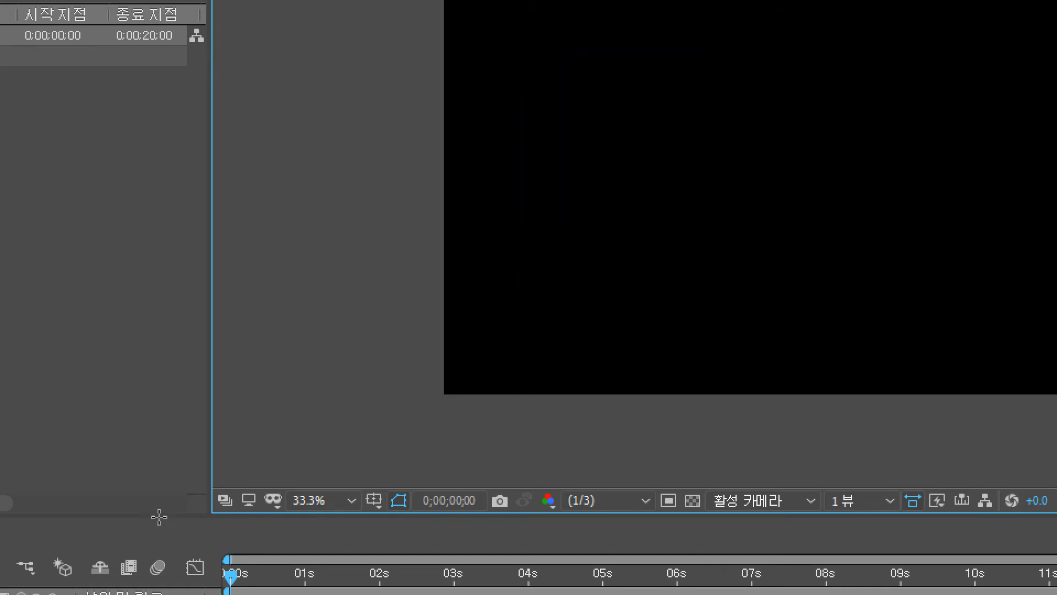
{"action": "key", "text": "ctrl+z"}
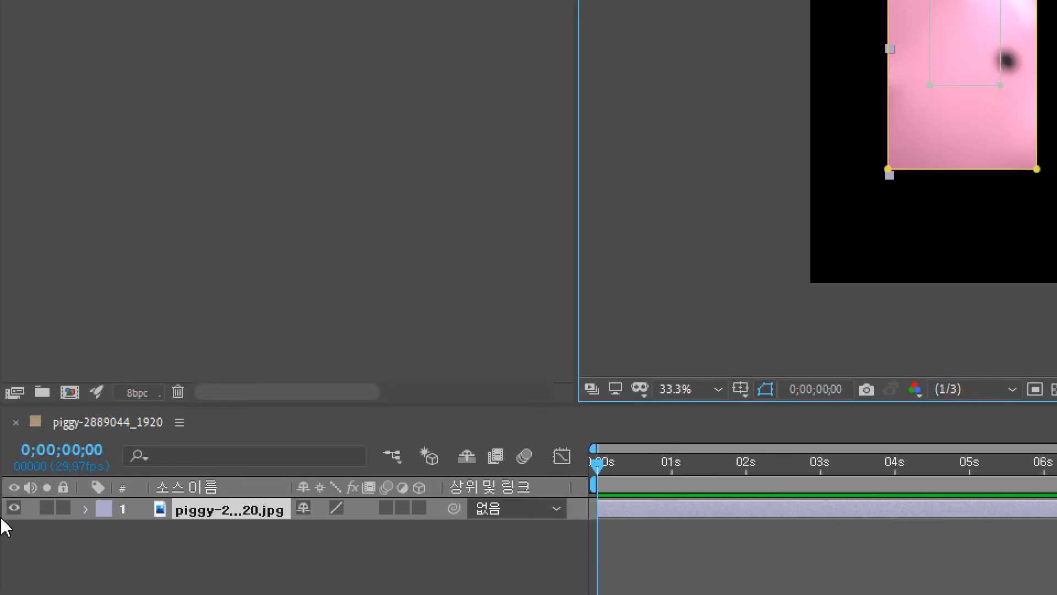
Step: Delete the whole mask group (마스크) from the piggy image layer
{"action": "left_click", "coordinate": [85, 508]}
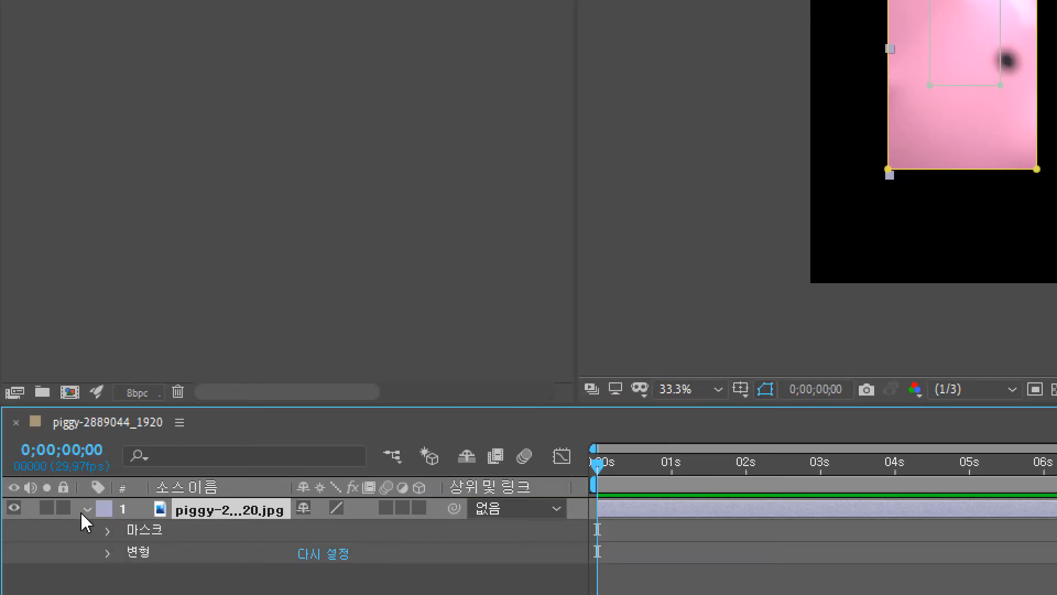
{"action": "left_click", "coordinate": [135, 408]}
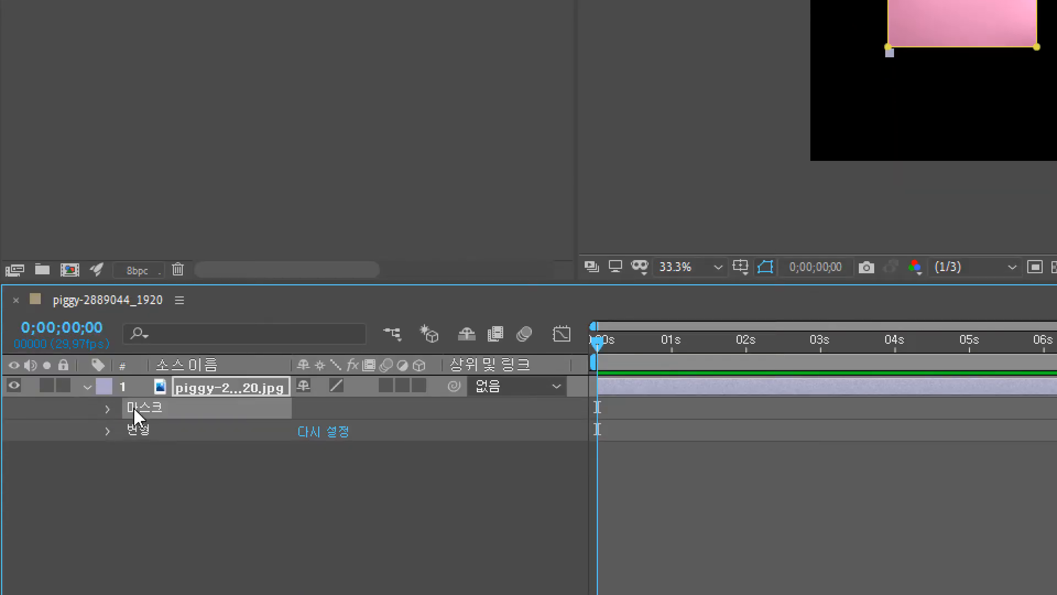
{"action": "key", "text": "Delete"}
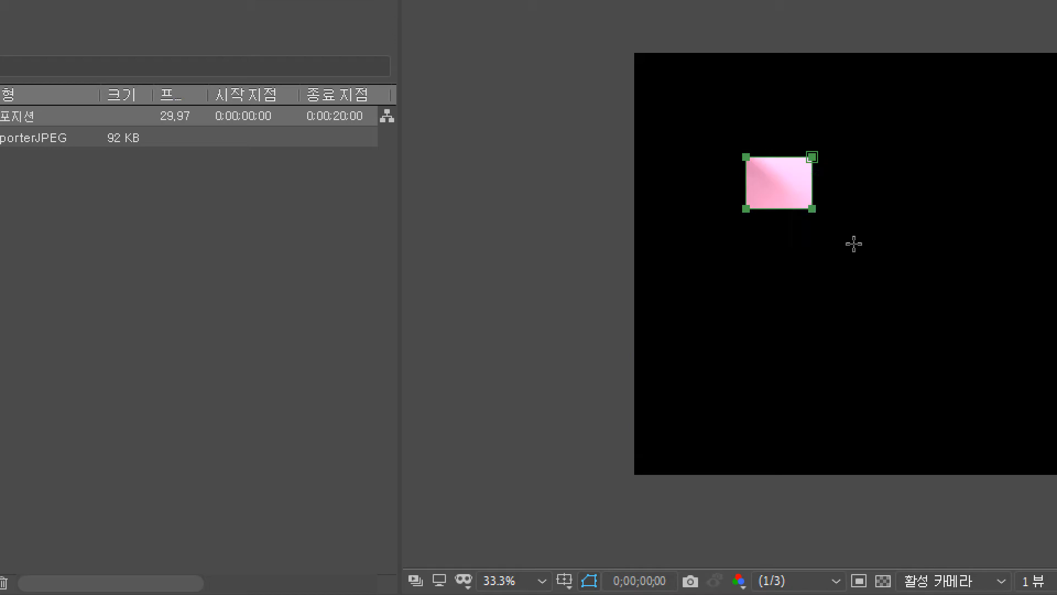
Step: Draw a large rectangular mask with a smaller one inside it, and set Mask 2's mode to Subtract (빼기)
{"action": "left_click_drag", "start_coordinate": [812, 209], "coordinate": [1056, 392]}
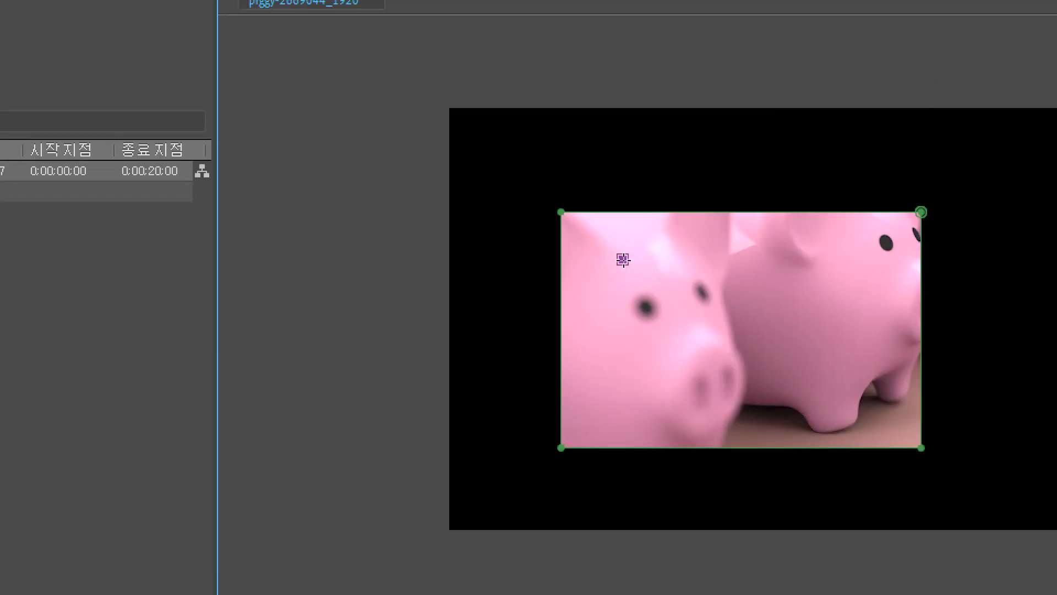
{"action": "left_click_drag", "start_coordinate": [623, 259], "coordinate": [860, 399]}
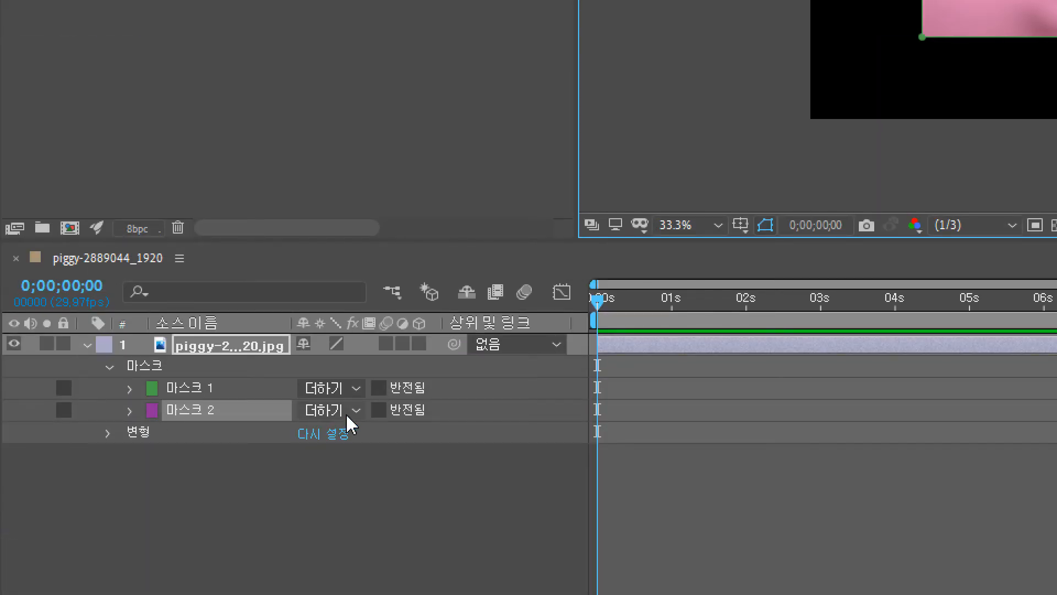
{"action": "left_click", "coordinate": [355, 416]}
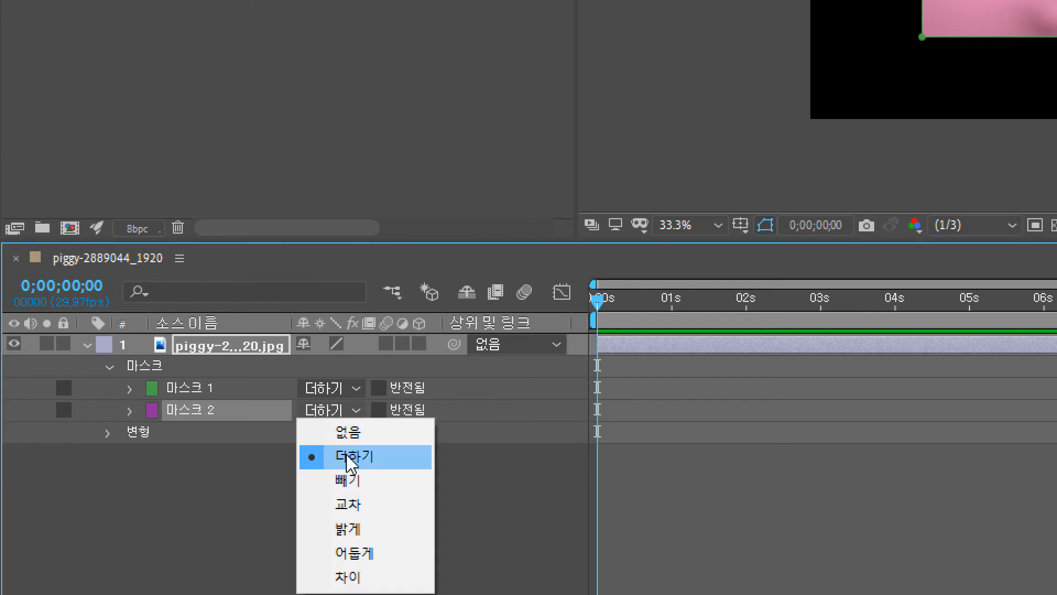
{"action": "left_click", "coordinate": [352, 484]}
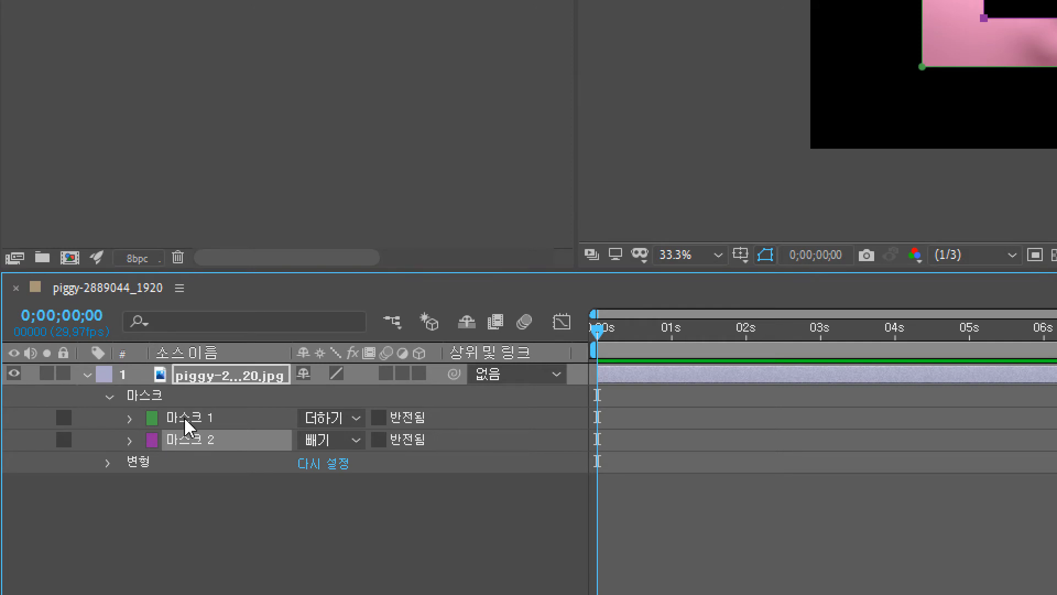
Step: Set Mask 2's (마스크 2) mode to Intersect (교차)
{"action": "left_click", "coordinate": [185, 421]}
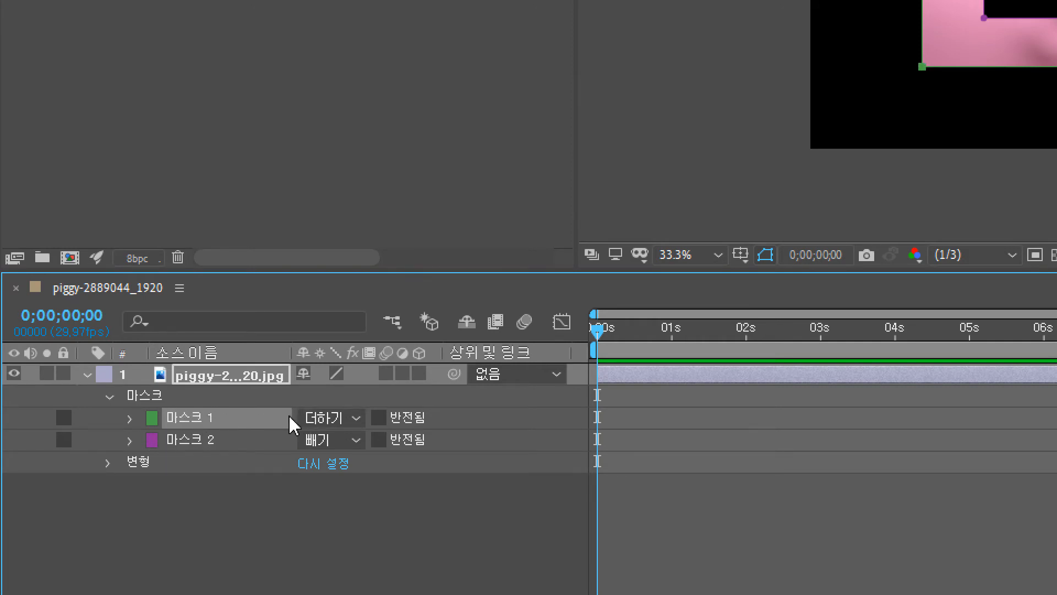
{"action": "left_click", "coordinate": [197, 442]}
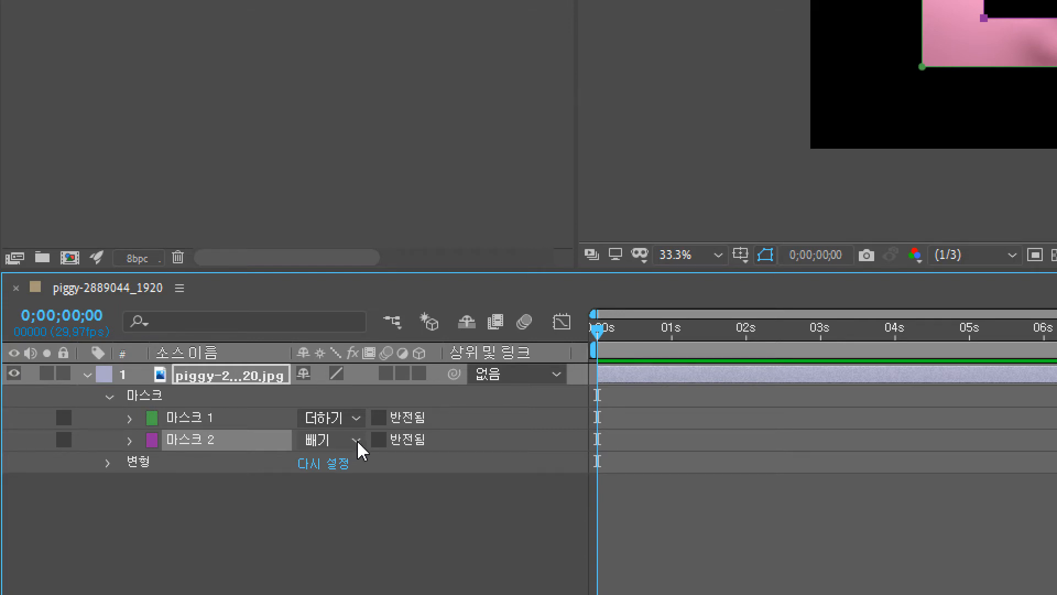
{"action": "left_click", "coordinate": [356, 440]}
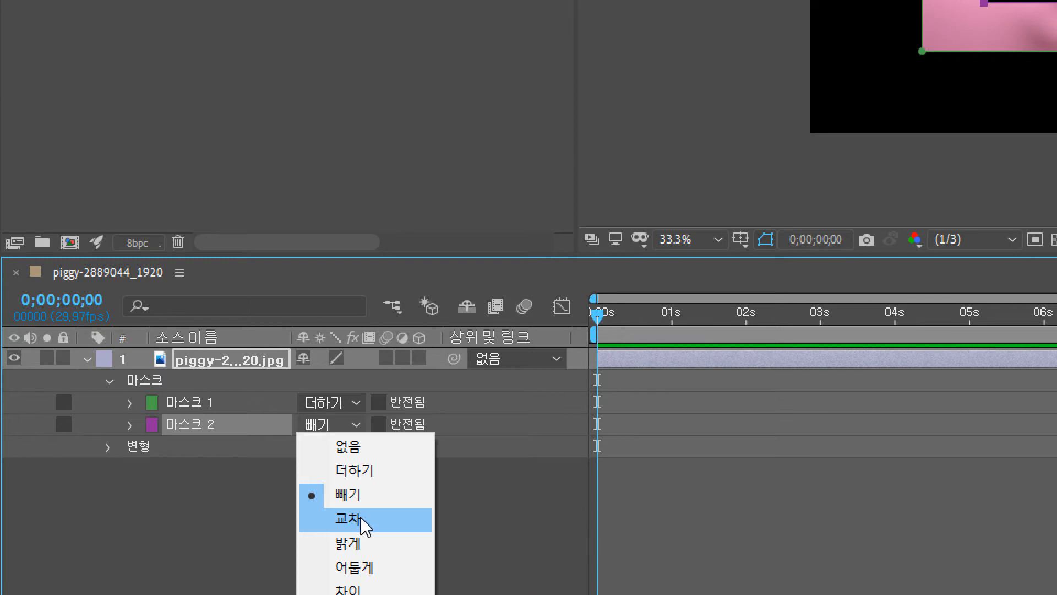
{"action": "left_click", "coordinate": [365, 521]}
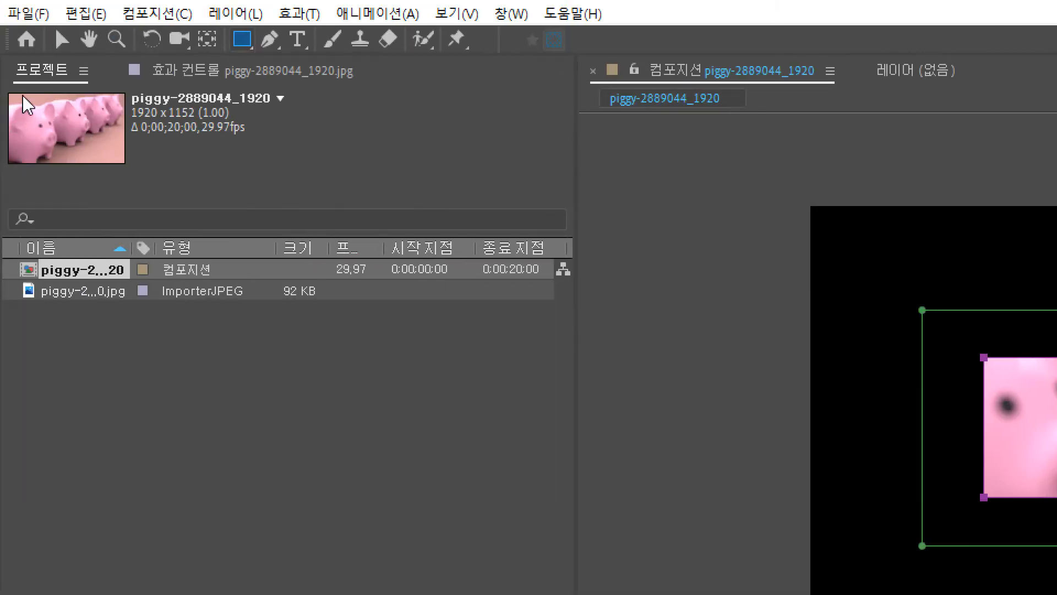
Step: Use the Selection tool to move Mask 2's (마스크 2) rectangle so it partly overlaps the upper-left corner of Mask 1 (마스크 1)
{"action": "left_click", "coordinate": [62, 40]}
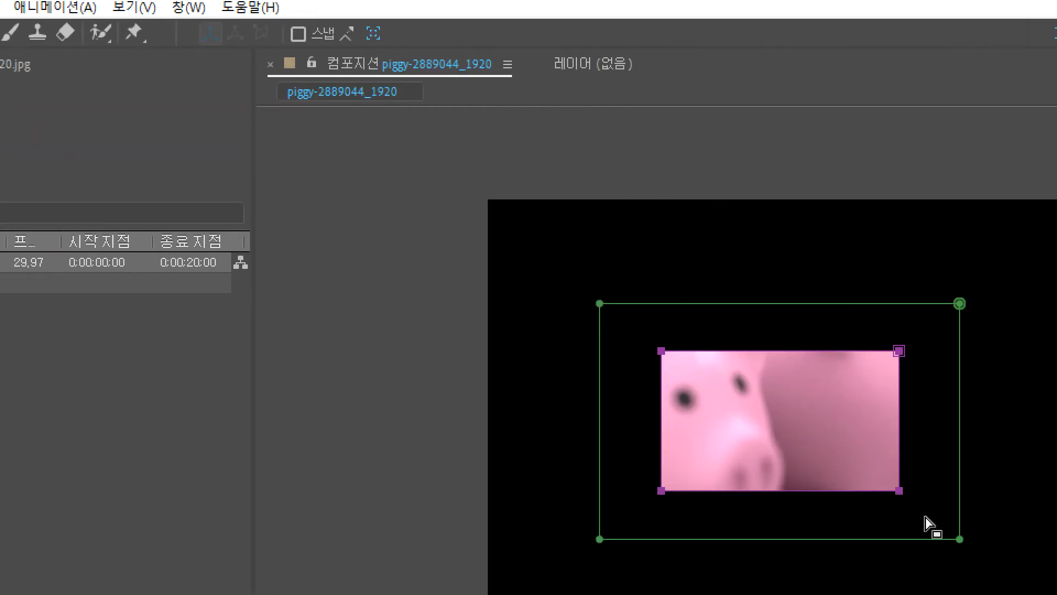
{"action": "left_click", "coordinate": [793, 482]}
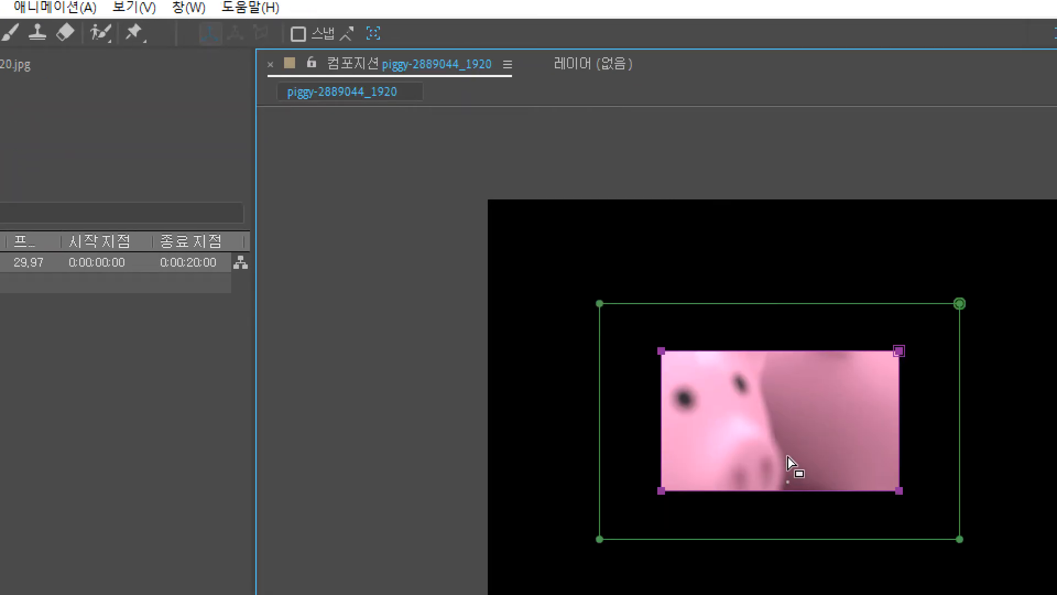
{"action": "left_click", "coordinate": [585, 473]}
{"action": "left_click", "coordinate": [694, 465]}
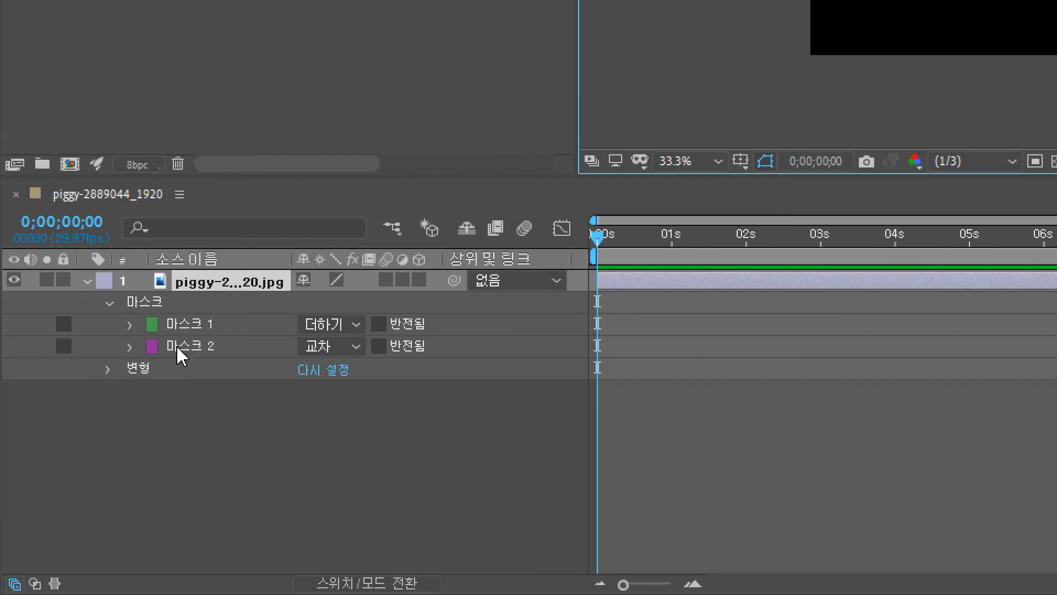
{"action": "left_click", "coordinate": [177, 346]}
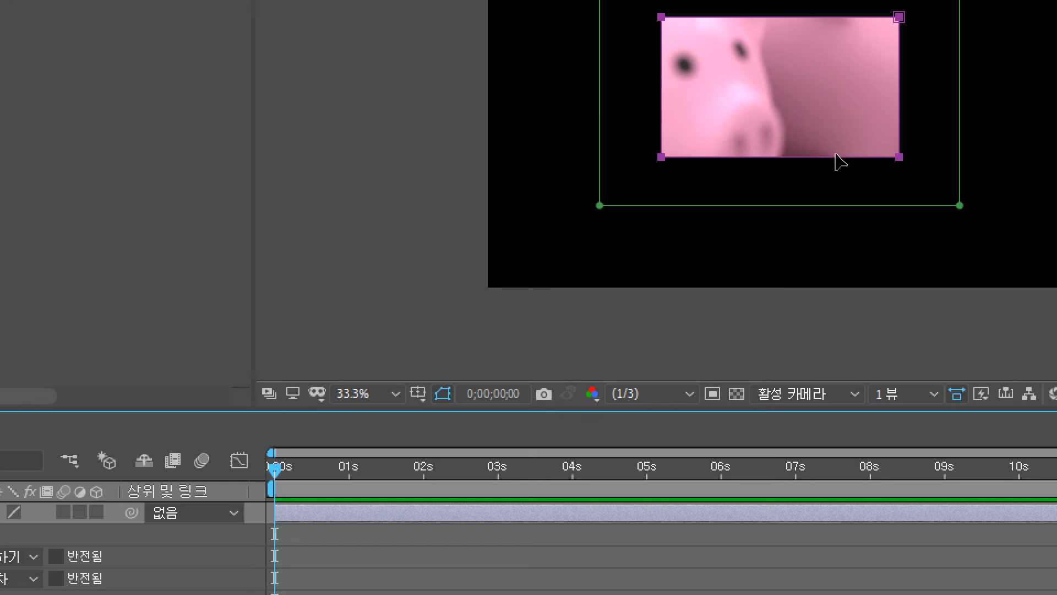
{"action": "left_click_drag", "start_coordinate": [835, 163], "coordinate": [833, 248]}
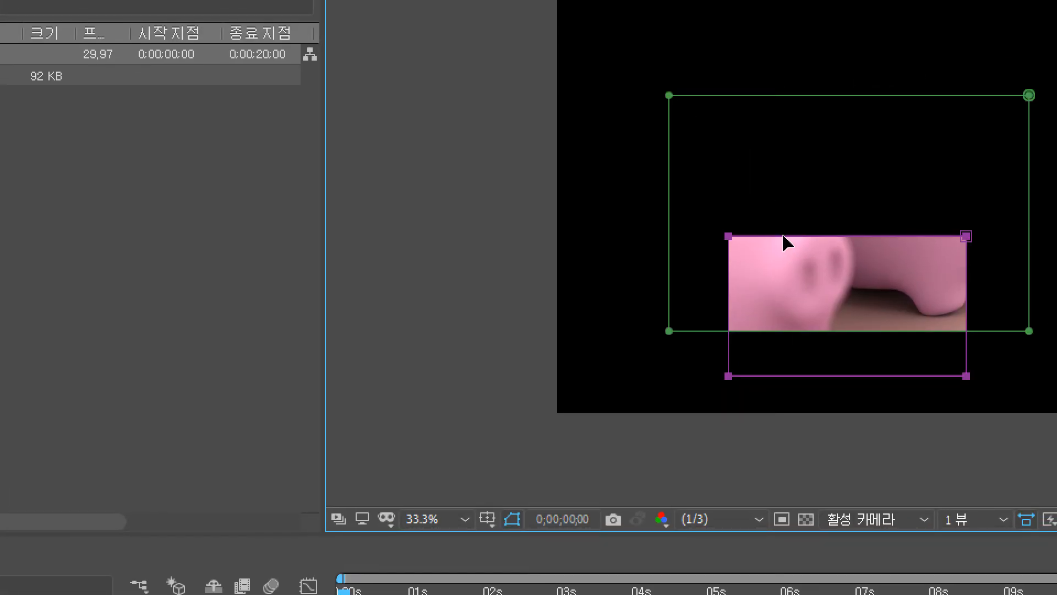
{"action": "left_click_drag", "start_coordinate": [771, 241], "coordinate": [683, 72]}
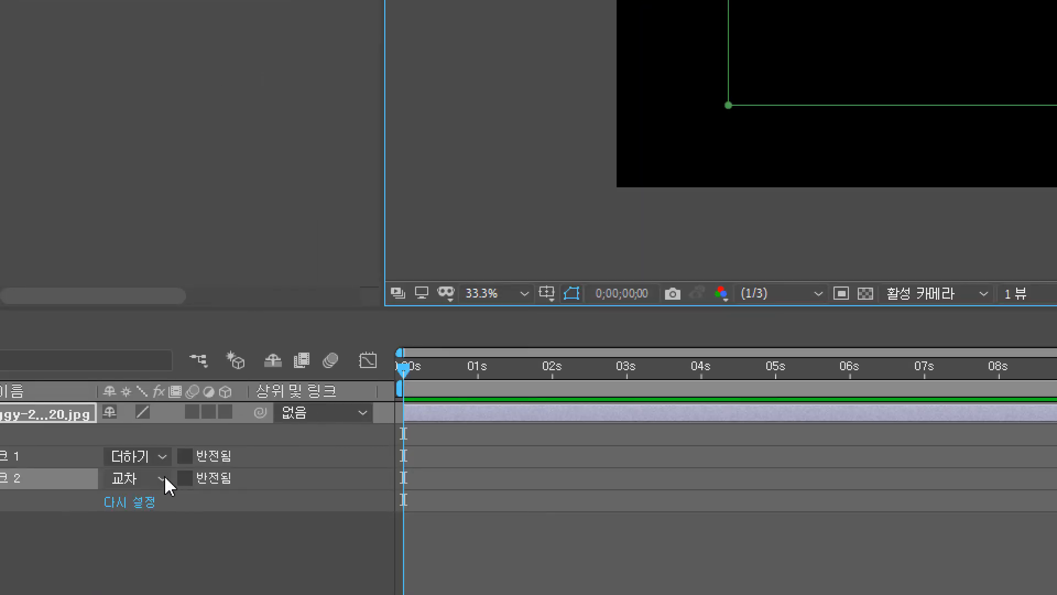
Step: Compare modes on the partly overlapping Mask 2 by setting it to Add (더하기), Subtract (빼기) and back to Intersect (교차)
{"action": "left_click", "coordinate": [165, 478]}
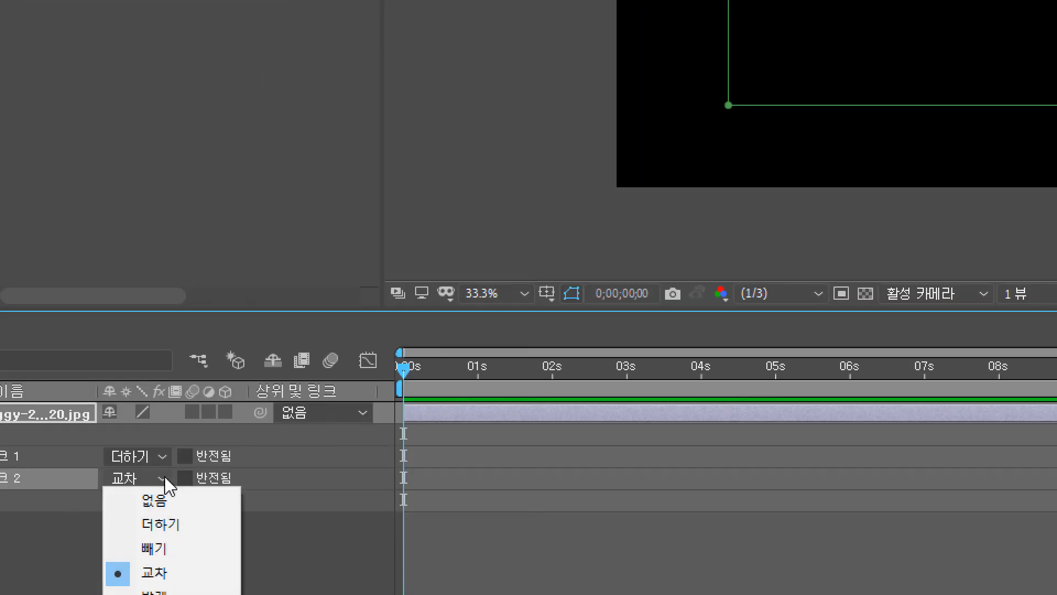
{"action": "left_click", "coordinate": [160, 524]}
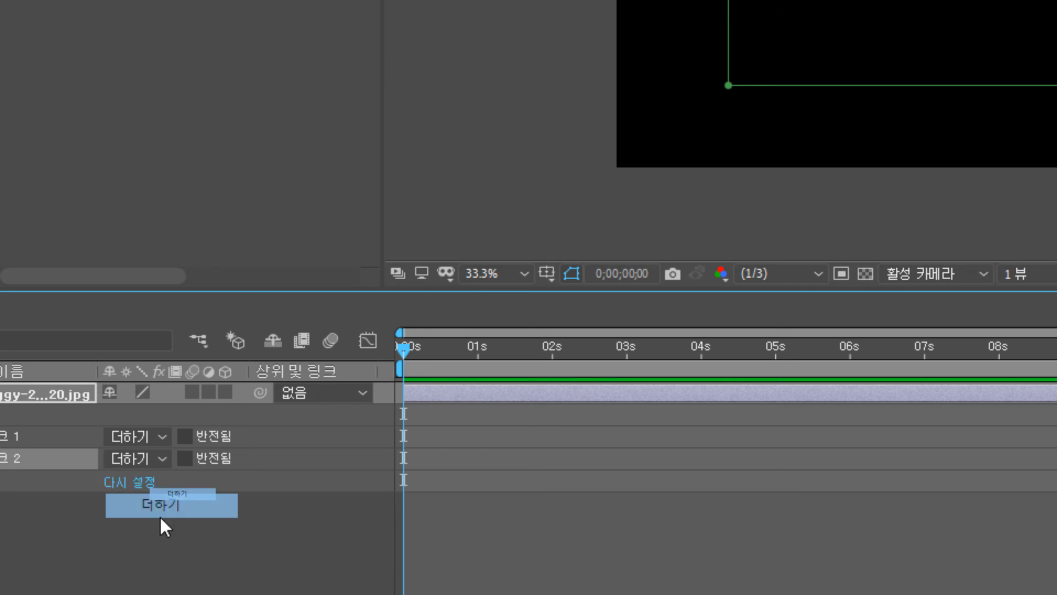
{"action": "left_click", "coordinate": [165, 460]}
{"action": "left_click", "coordinate": [192, 530]}
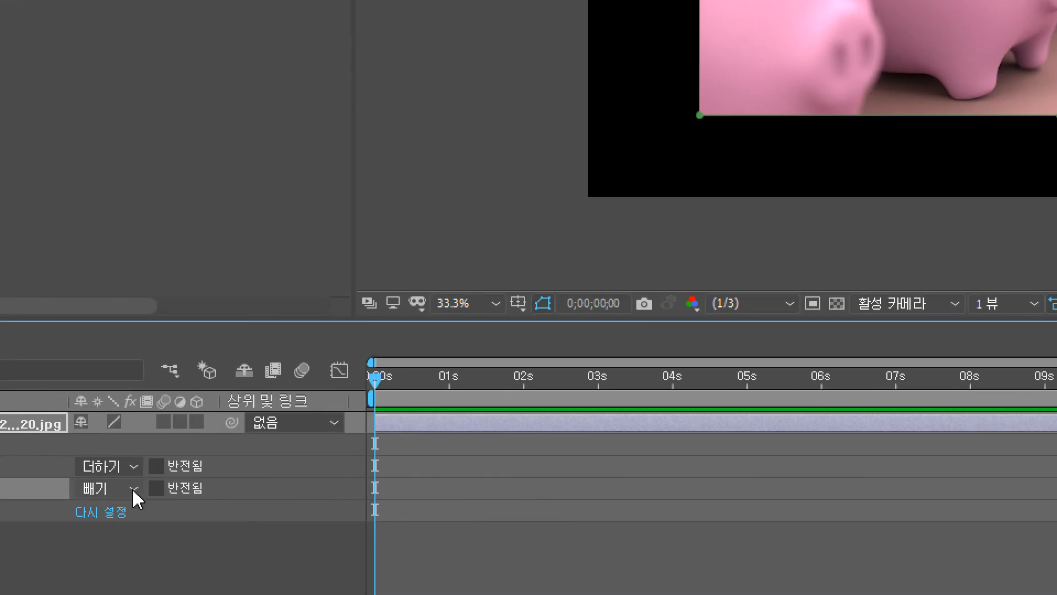
{"action": "left_click", "coordinate": [134, 489]}
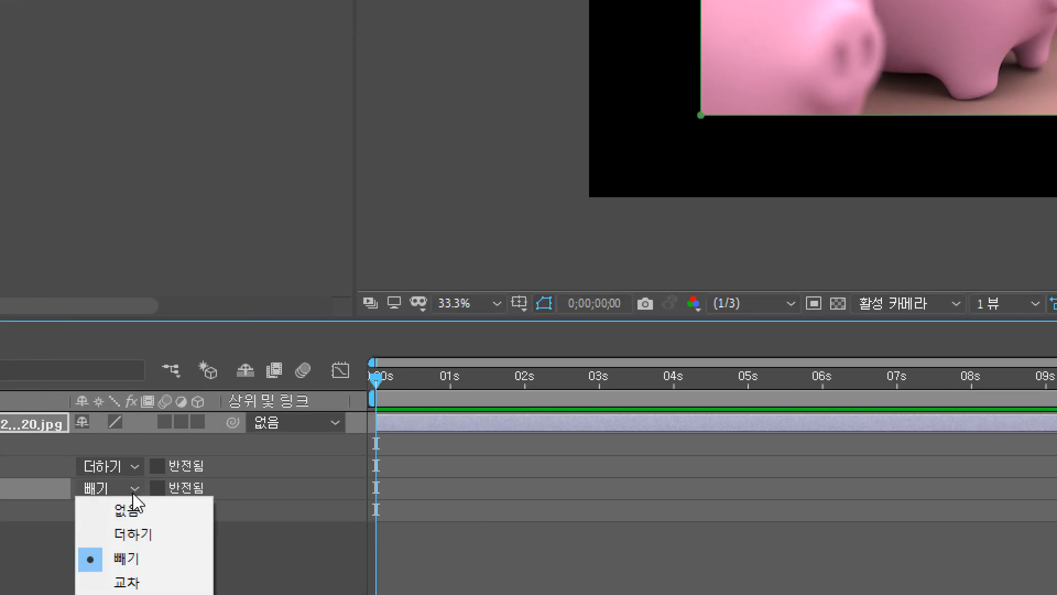
{"action": "left_click", "coordinate": [128, 581]}
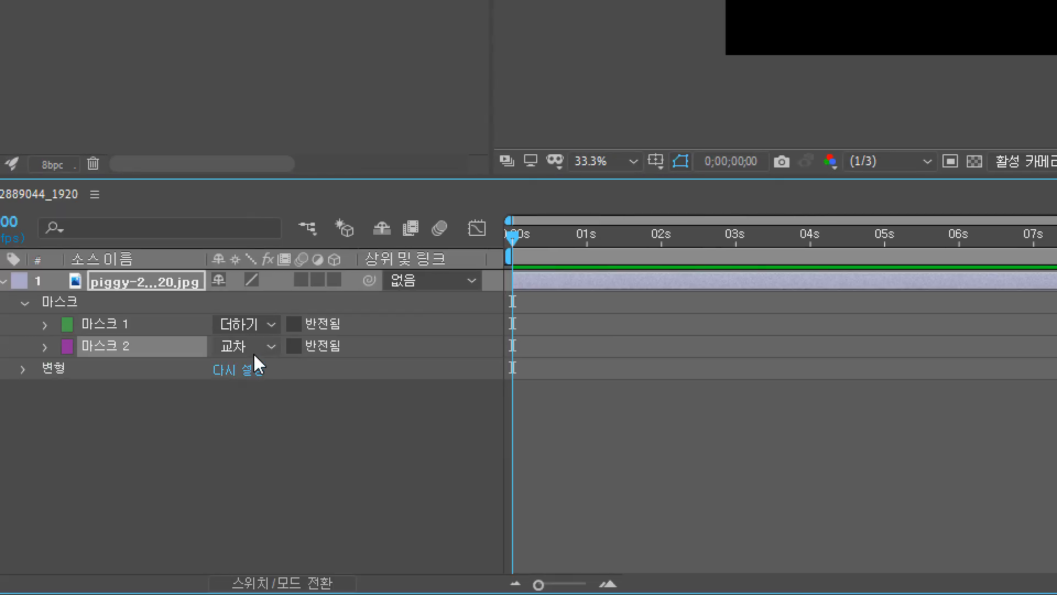
Step: Set Mask 2's mode to Lighten (밝게) and lower Mask 1's mask opacity (마스크 불투명도) to 41%
{"action": "left_click", "coordinate": [271, 347]}
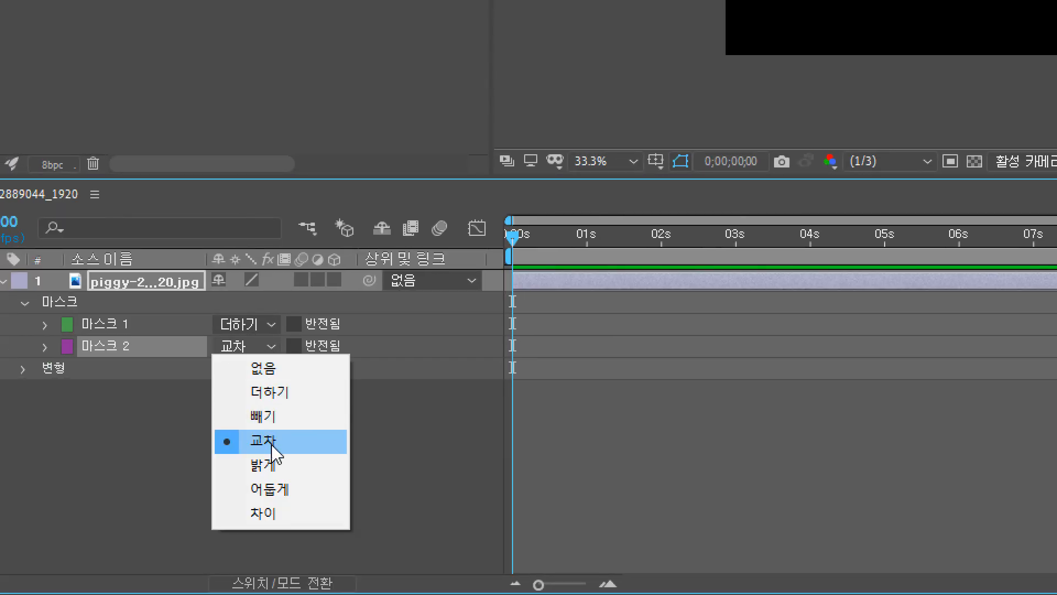
{"action": "left_click", "coordinate": [271, 472]}
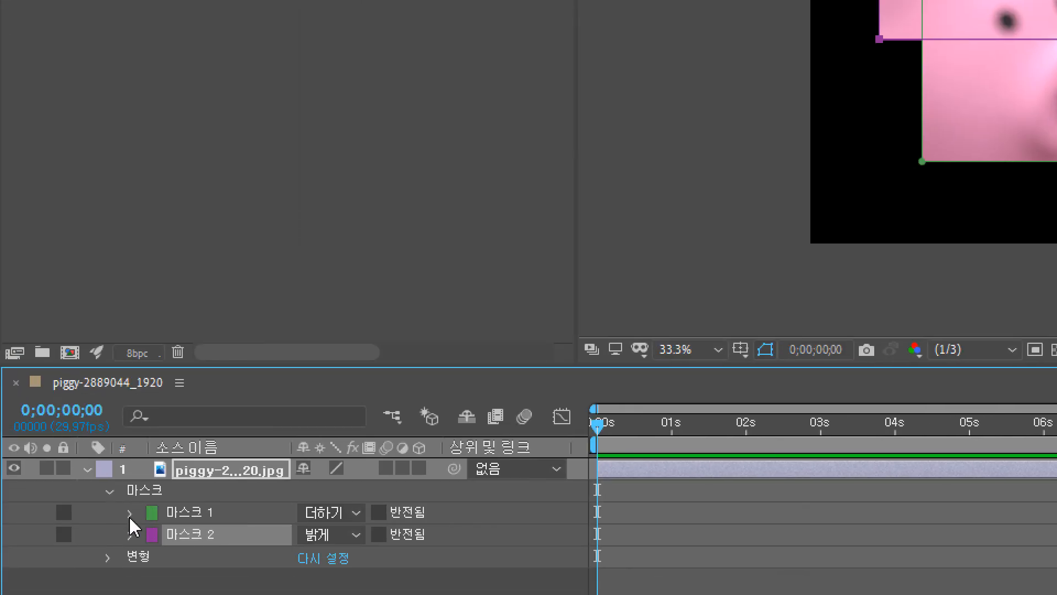
{"action": "left_click", "coordinate": [130, 515]}
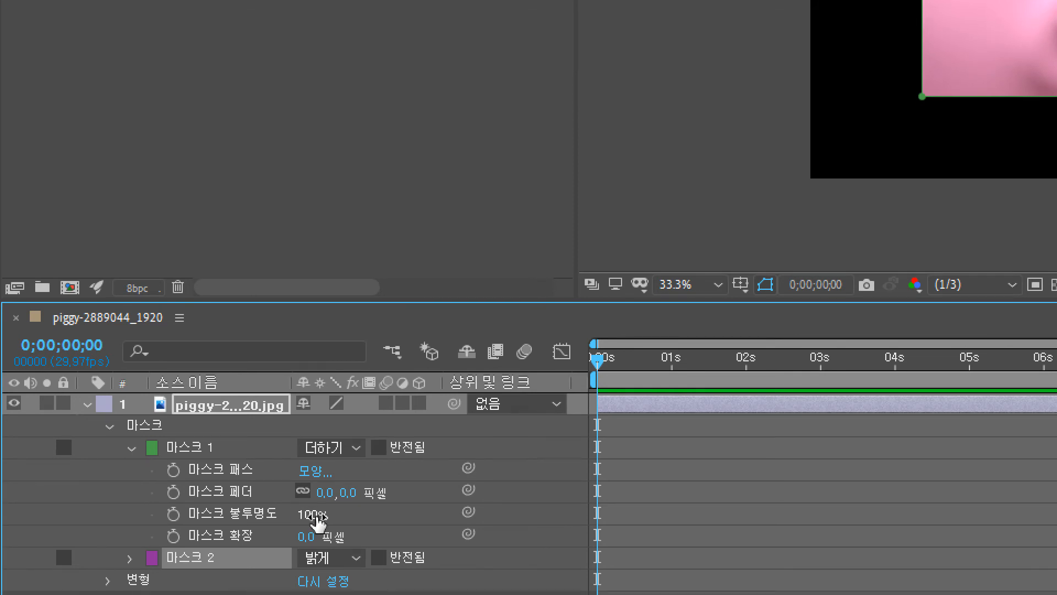
{"action": "left_click_drag", "start_coordinate": [317, 519], "coordinate": [268, 516]}
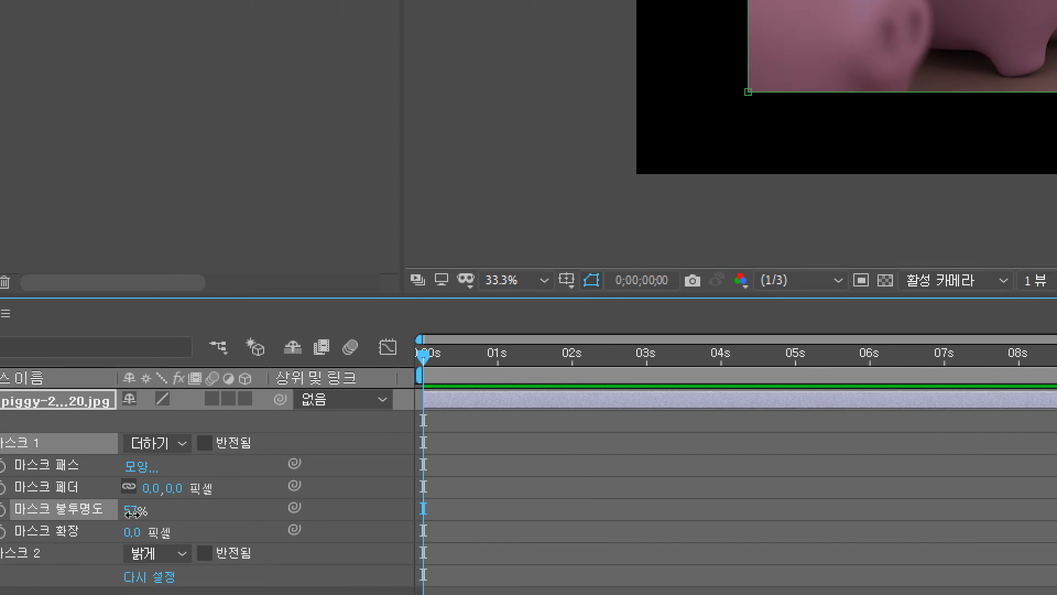
{"action": "left_click_drag", "start_coordinate": [120, 511], "coordinate": [104, 514]}
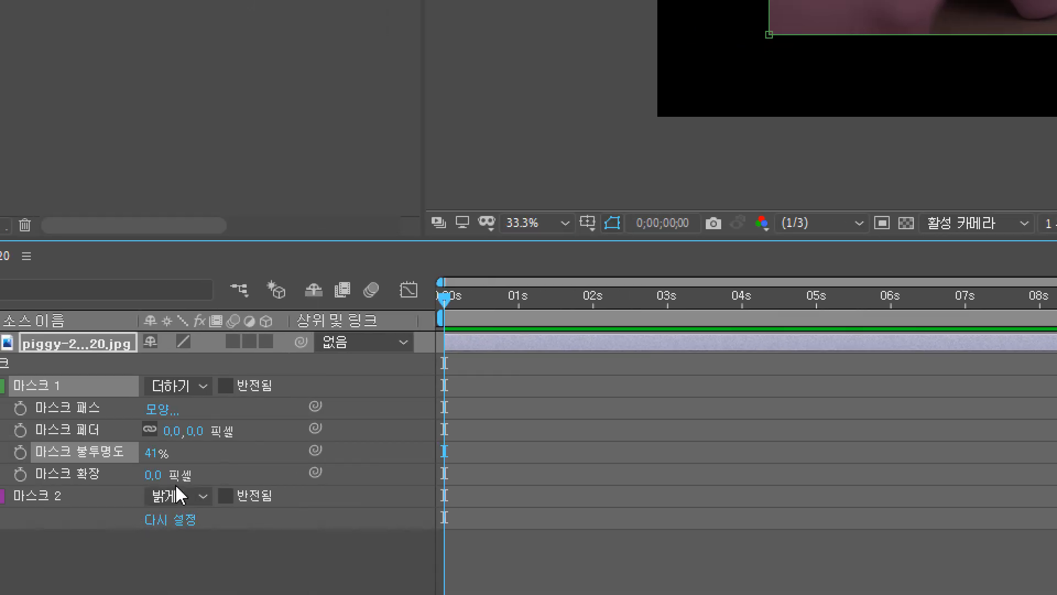
Step: Switch Mask 2's mode to Add (더하기) and back to Lighten (밝게) to compare the overlap
{"action": "left_click", "coordinate": [201, 499]}
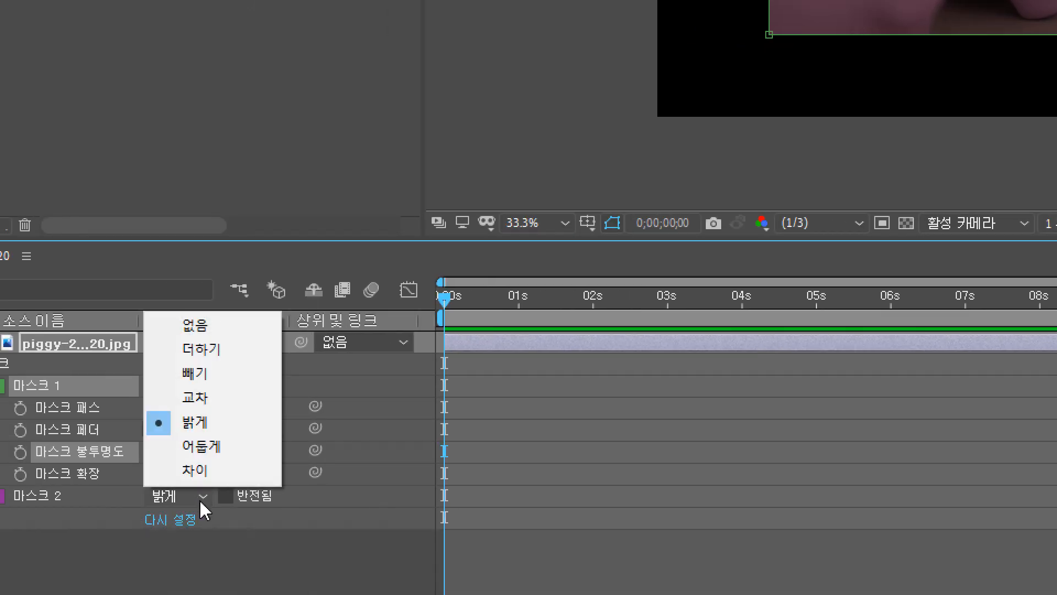
{"action": "left_click", "coordinate": [216, 350]}
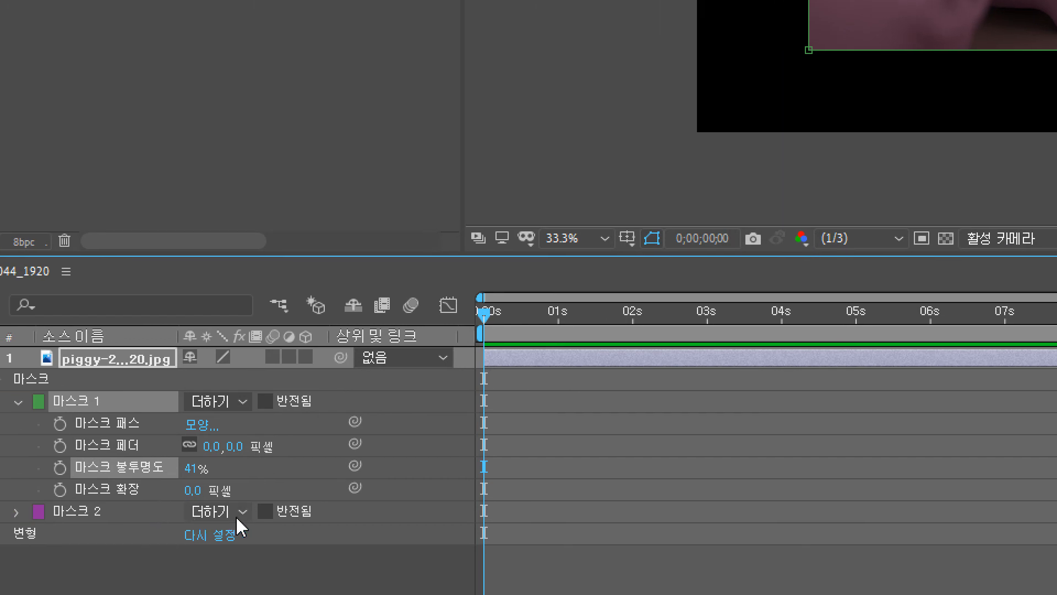
{"action": "left_click", "coordinate": [240, 512]}
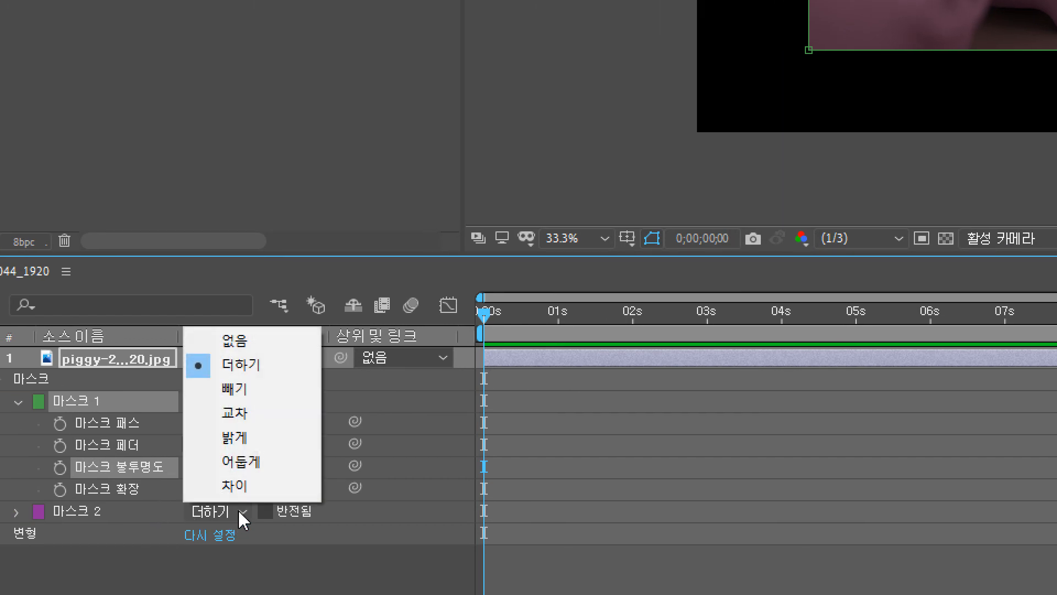
{"action": "left_click", "coordinate": [254, 440]}
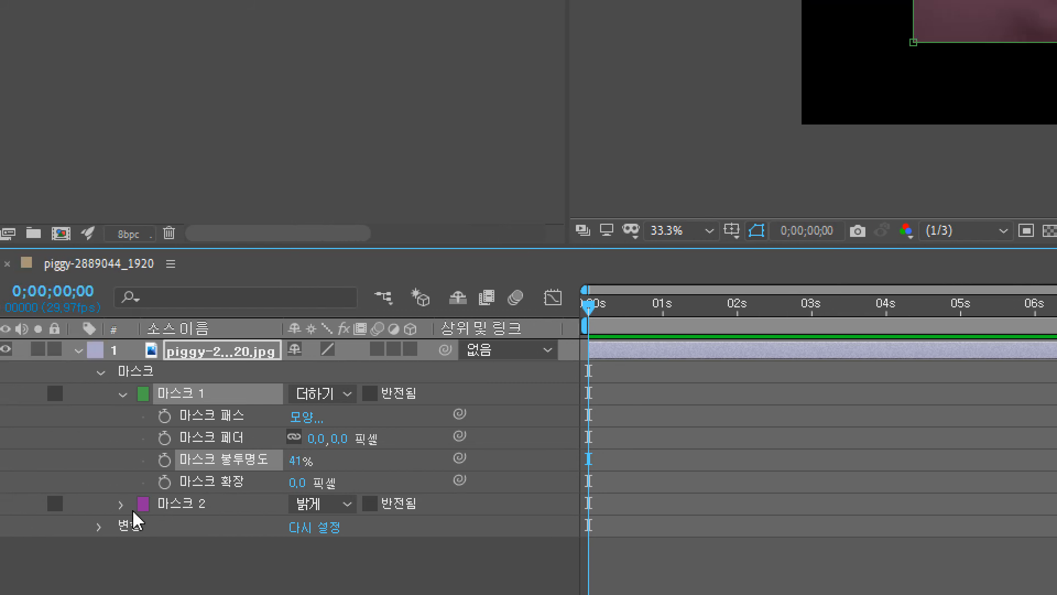
Step: Lower Mask 2's mask opacity to 71%, and compare its mode between Add (더하기) and Lighten (밝게), ending on Lighten
{"action": "left_click", "coordinate": [131, 504]}
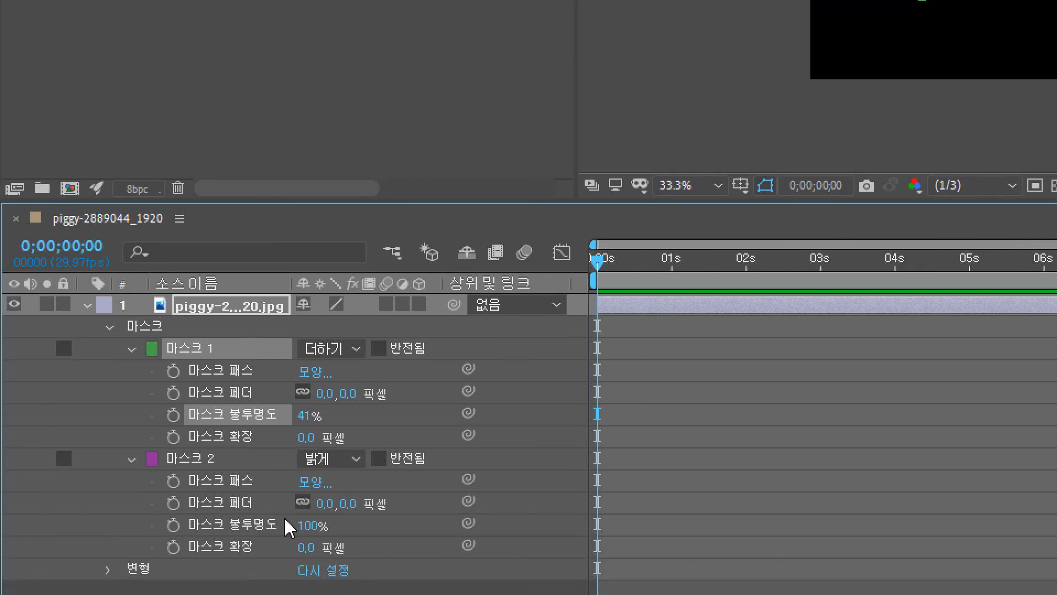
{"action": "mouse_move", "coordinate": [303, 522]}
{"action": "left_mouse_down"}
{"action": "mouse_move", "coordinate": [297, 532]}
{"action": "mouse_move", "coordinate": [315, 516]}
{"action": "left_mouse_up"}
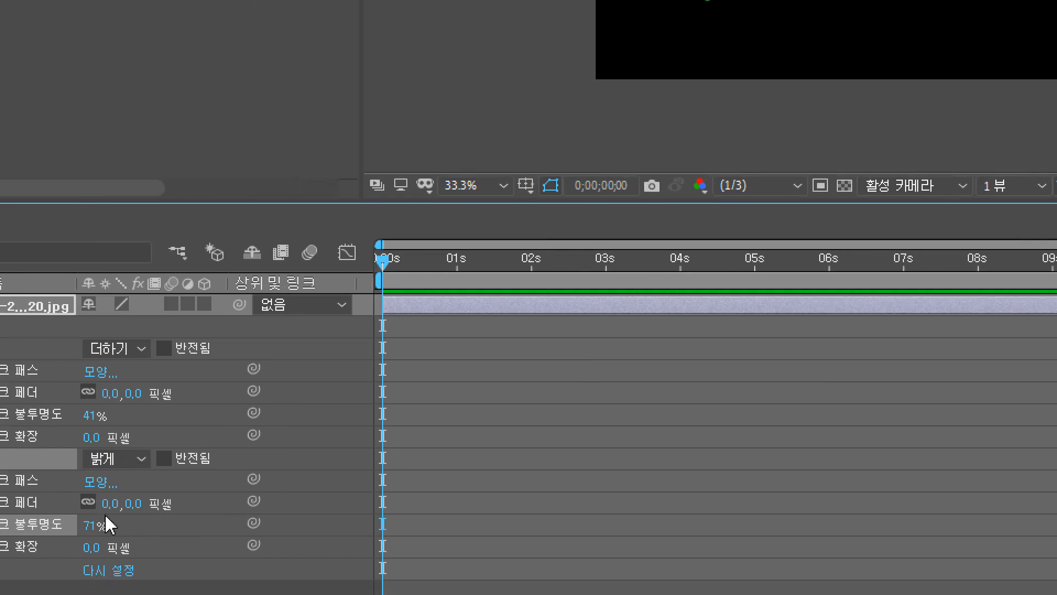
{"action": "left_click", "coordinate": [201, 459]}
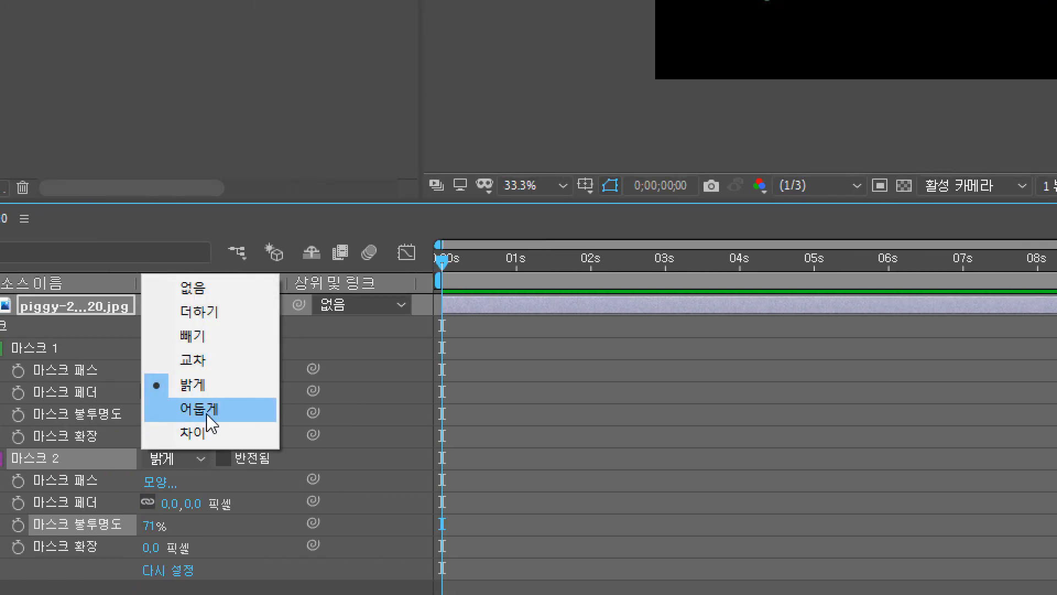
{"action": "left_click", "coordinate": [225, 322]}
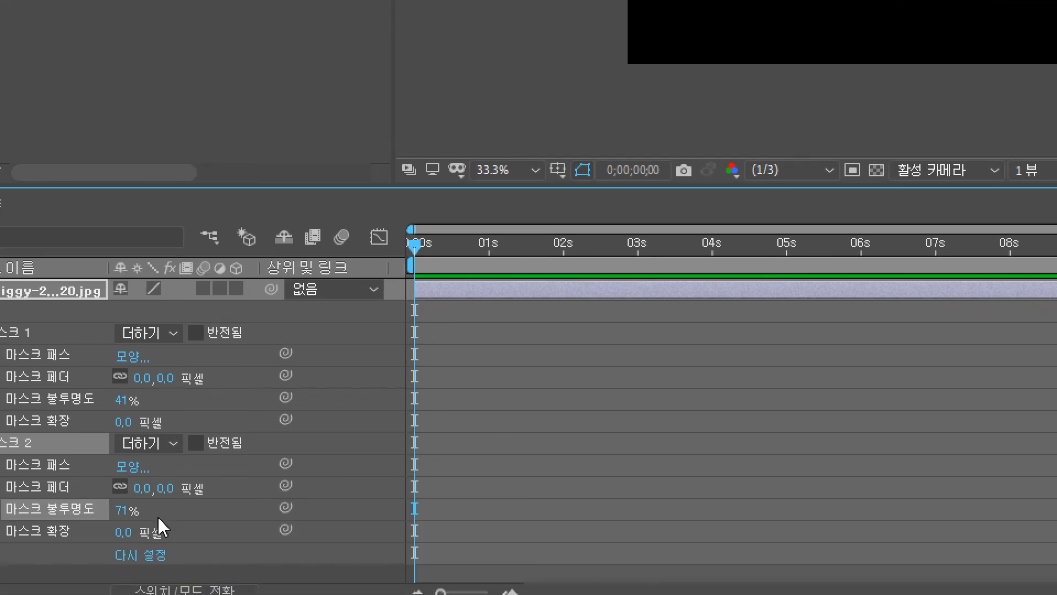
{"action": "left_click", "coordinate": [167, 440]}
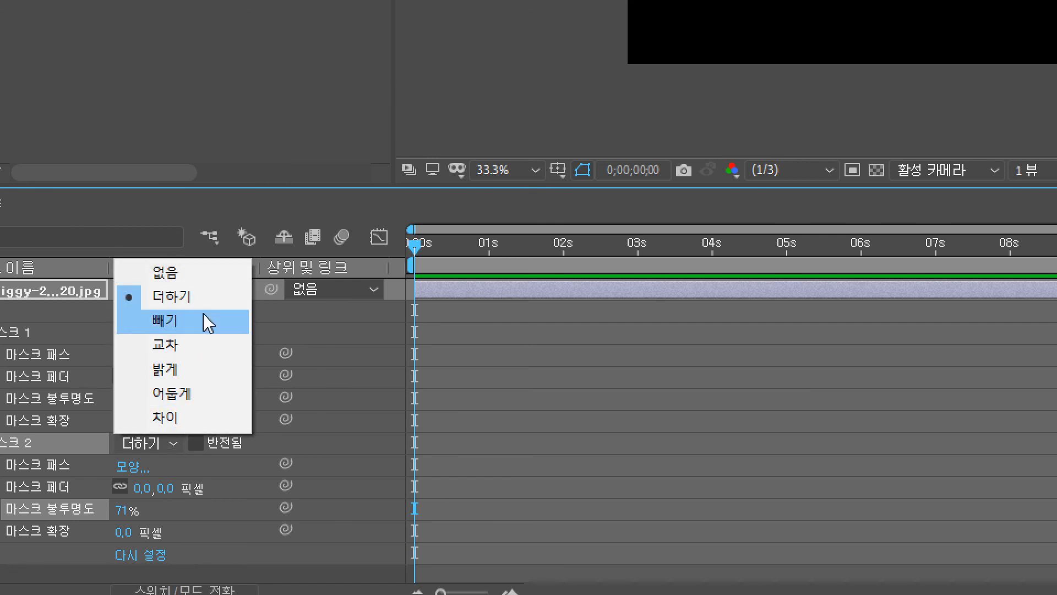
{"action": "left_click", "coordinate": [220, 374]}
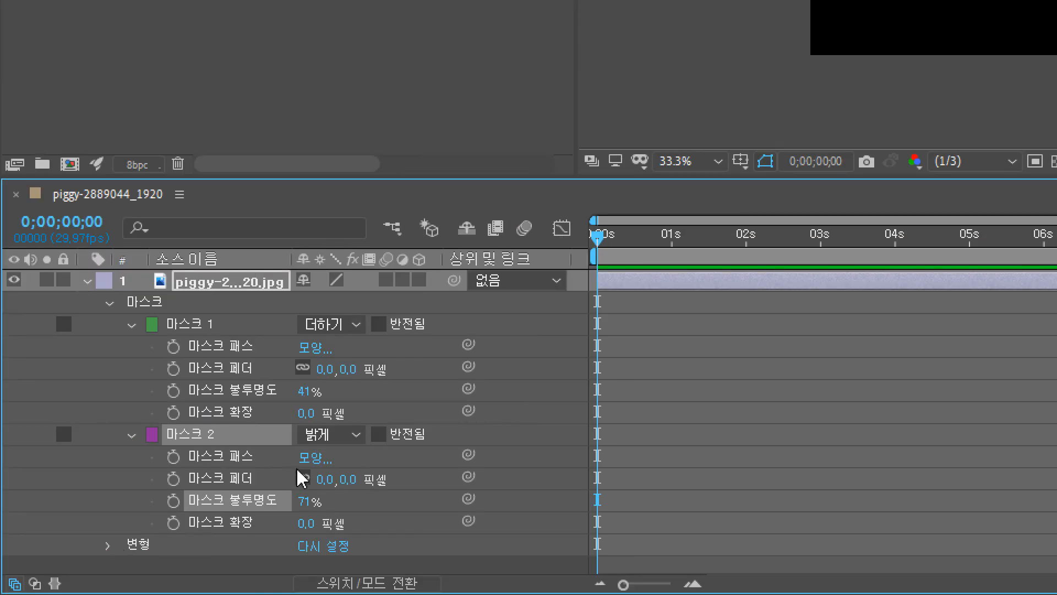
Step: Set Mask 2's mode to Darken (어둡게), and after that to Difference (차이)
{"action": "left_click", "coordinate": [349, 438]}
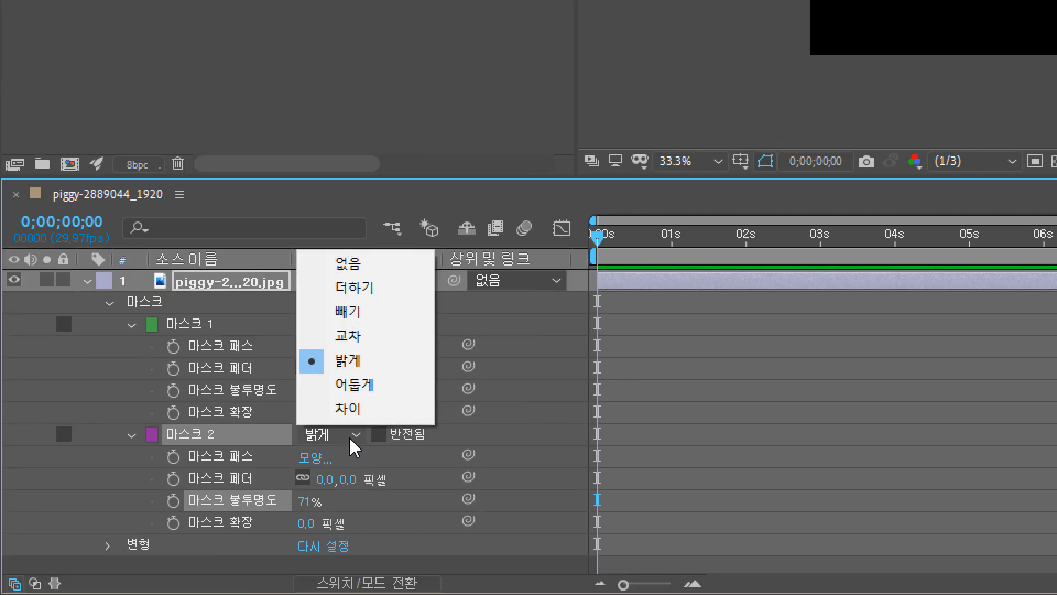
{"action": "left_click", "coordinate": [369, 387]}
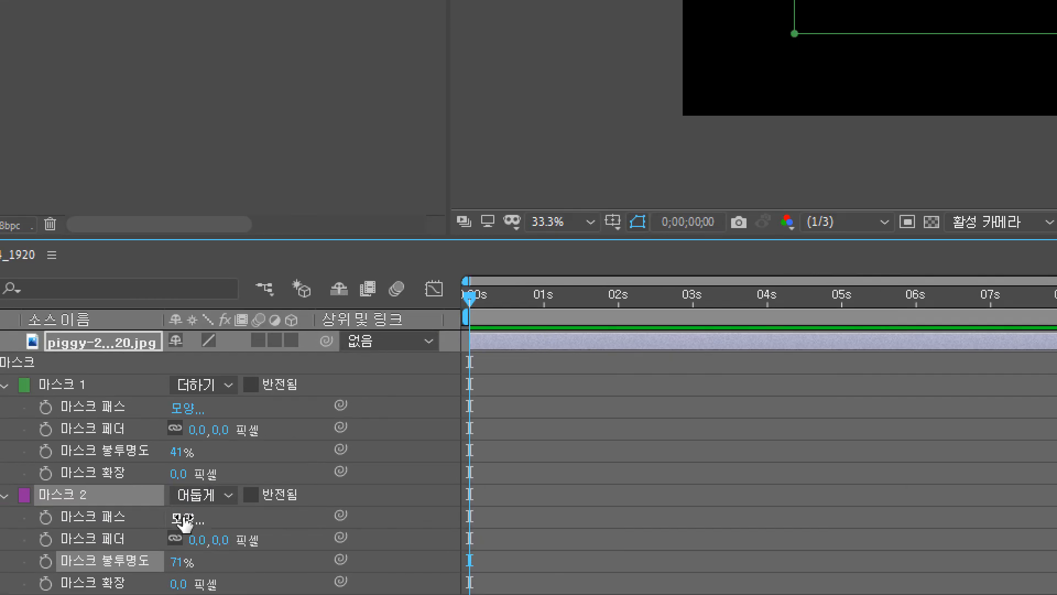
{"action": "left_click", "coordinate": [228, 495]}
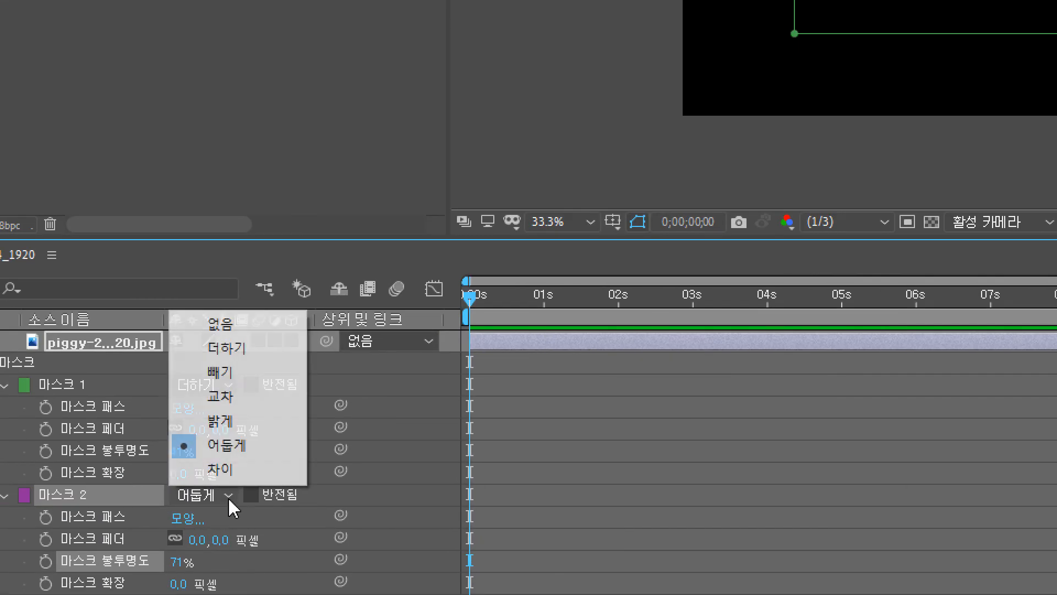
{"action": "left_click", "coordinate": [236, 477]}
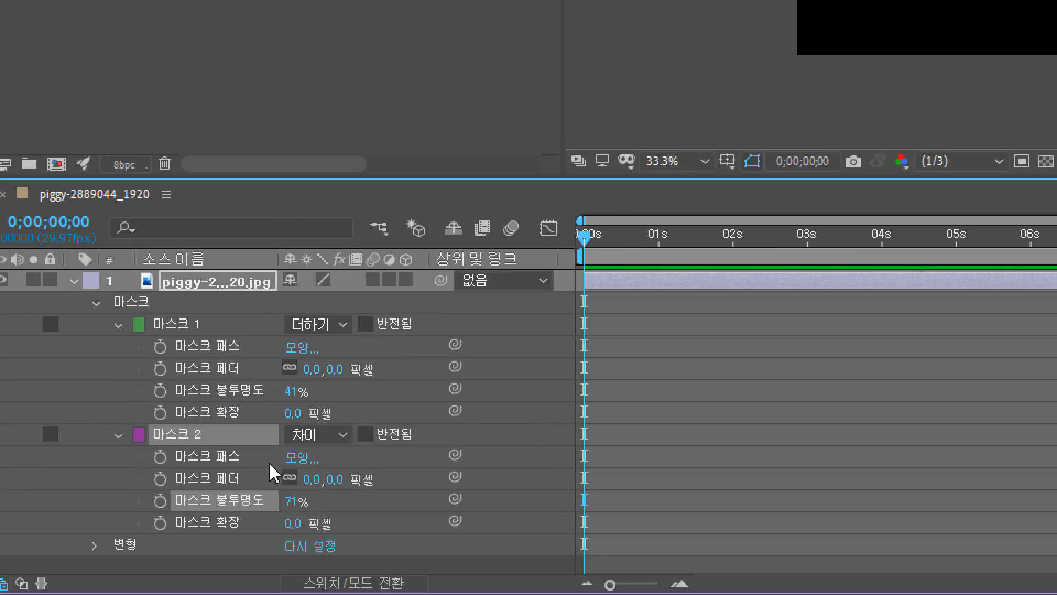
Step: Switch Mask 2's mode to Intersect (교차) and back to Difference (차이) for comparison
{"action": "left_click", "coordinate": [345, 435]}
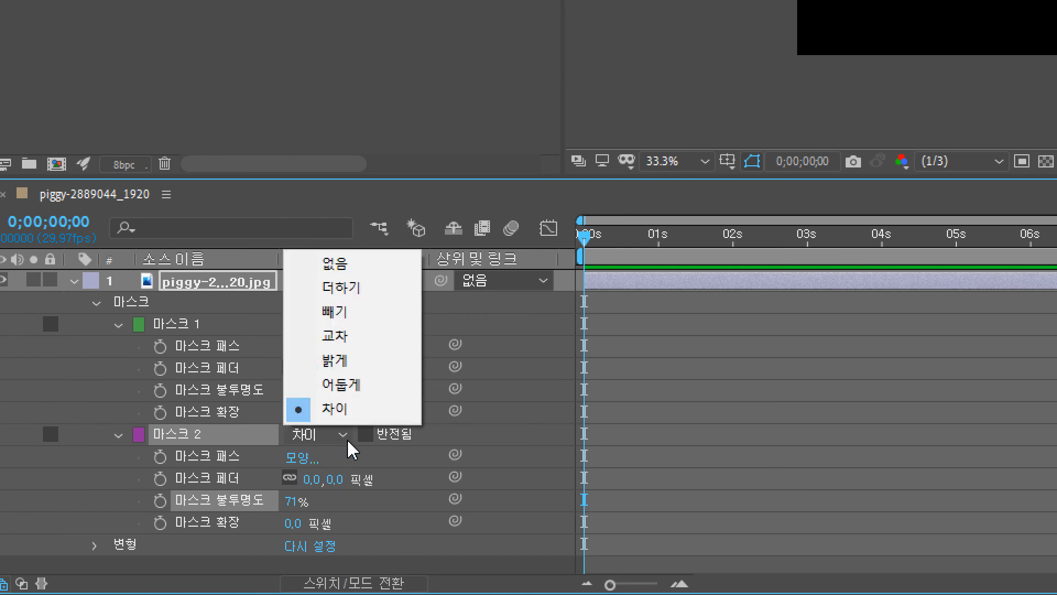
{"action": "left_click", "coordinate": [342, 341]}
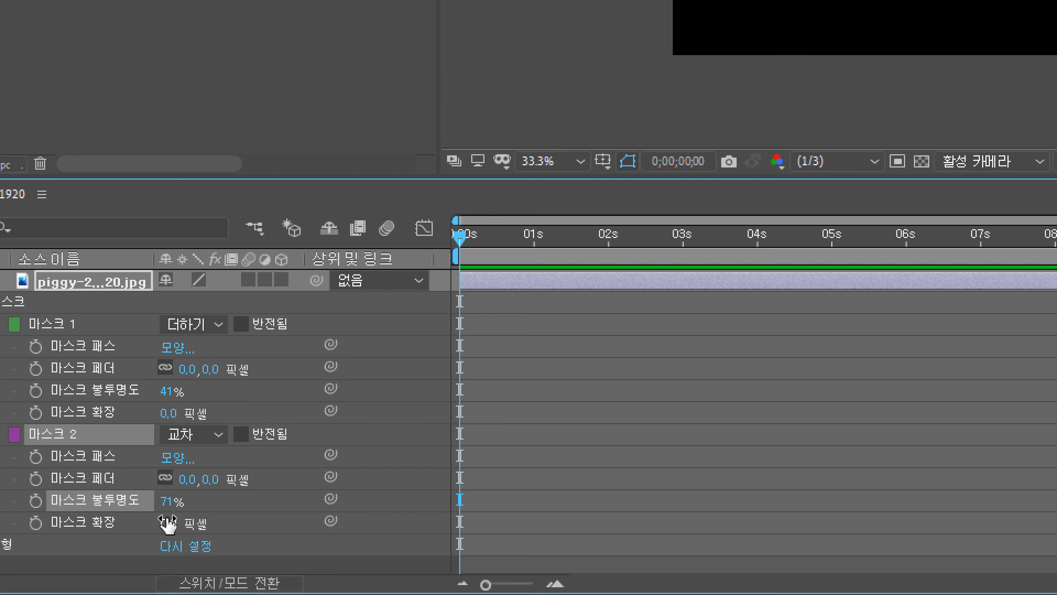
{"action": "left_click", "coordinate": [223, 433]}
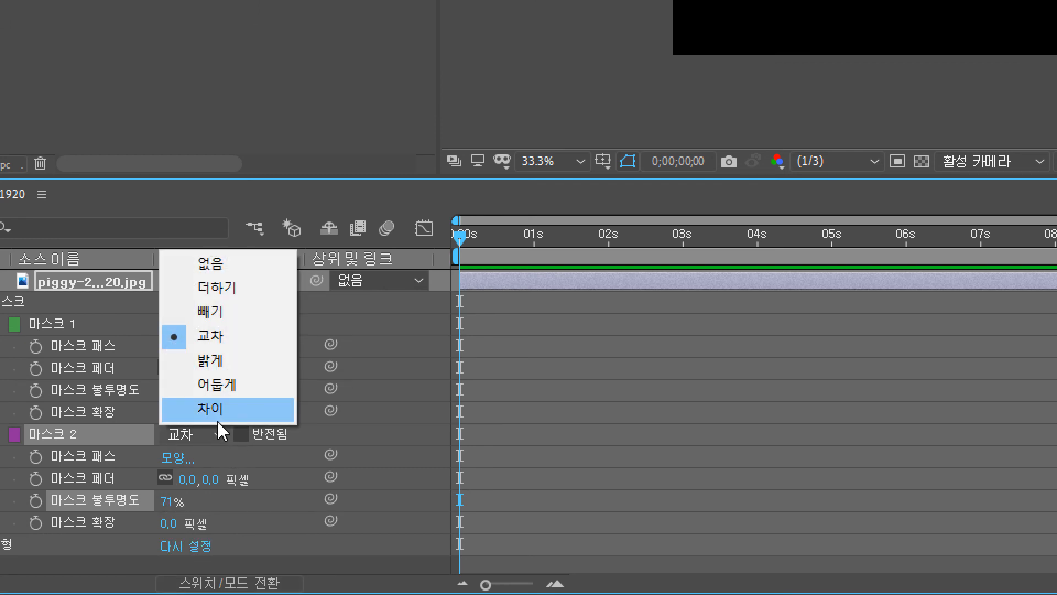
{"action": "left_click", "coordinate": [218, 414]}
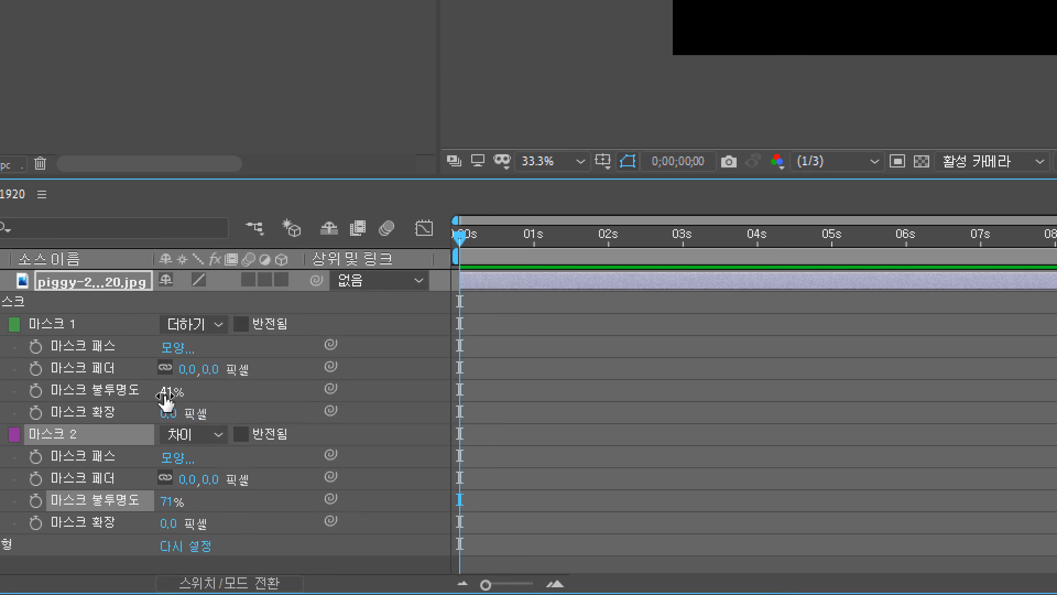
Step: Raise the mask opacity of both Mask 1 and Mask 2 to 100%, and open the mode choices for Mask 1
{"action": "left_click_drag", "start_coordinate": [165, 391], "coordinate": [303, 392]}
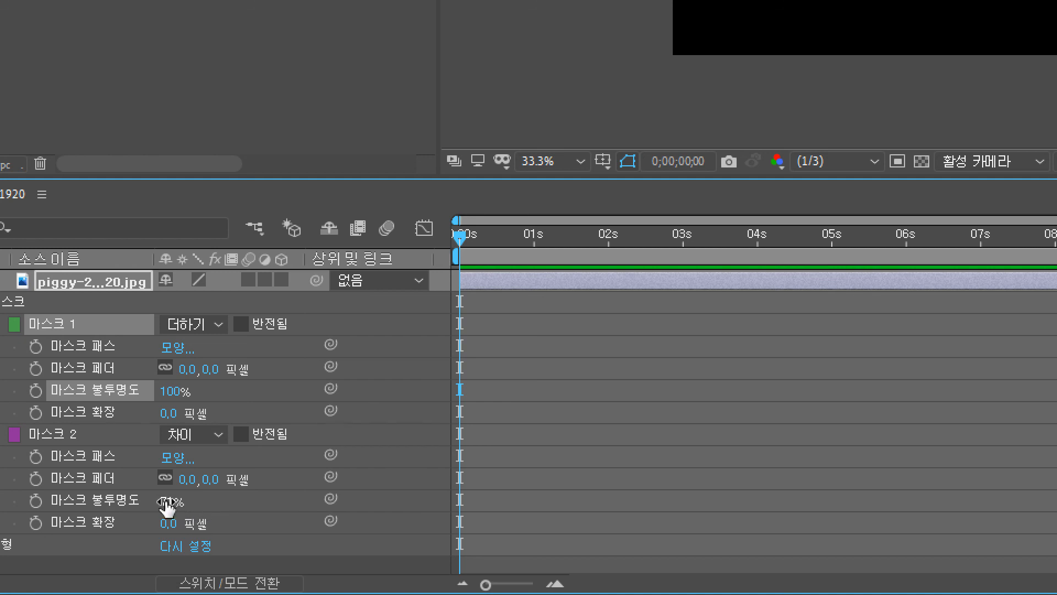
{"action": "left_click_drag", "start_coordinate": [165, 501], "coordinate": [270, 513]}
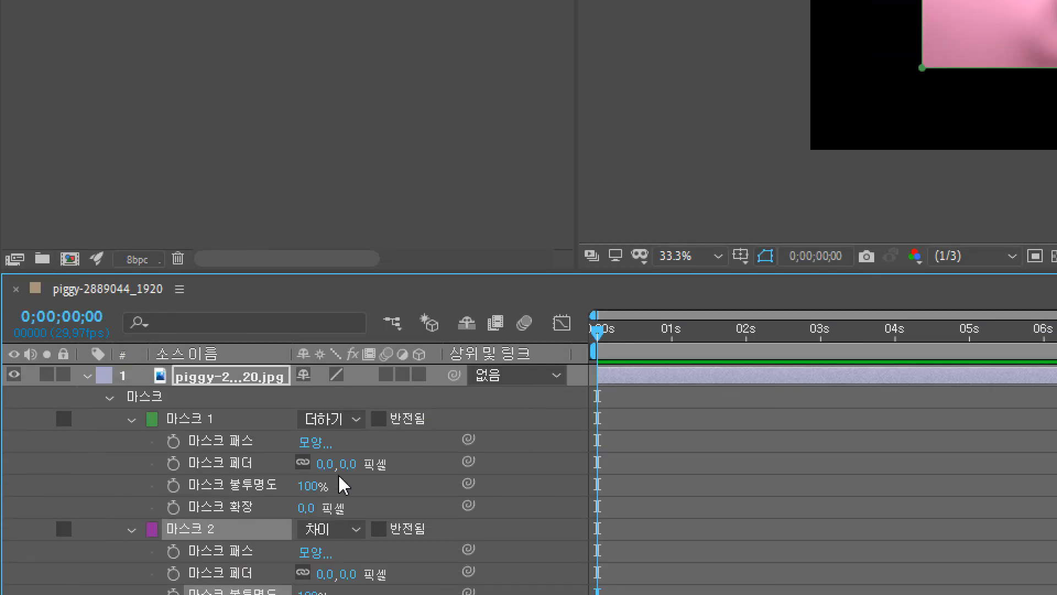
{"action": "left_click", "coordinate": [358, 420]}
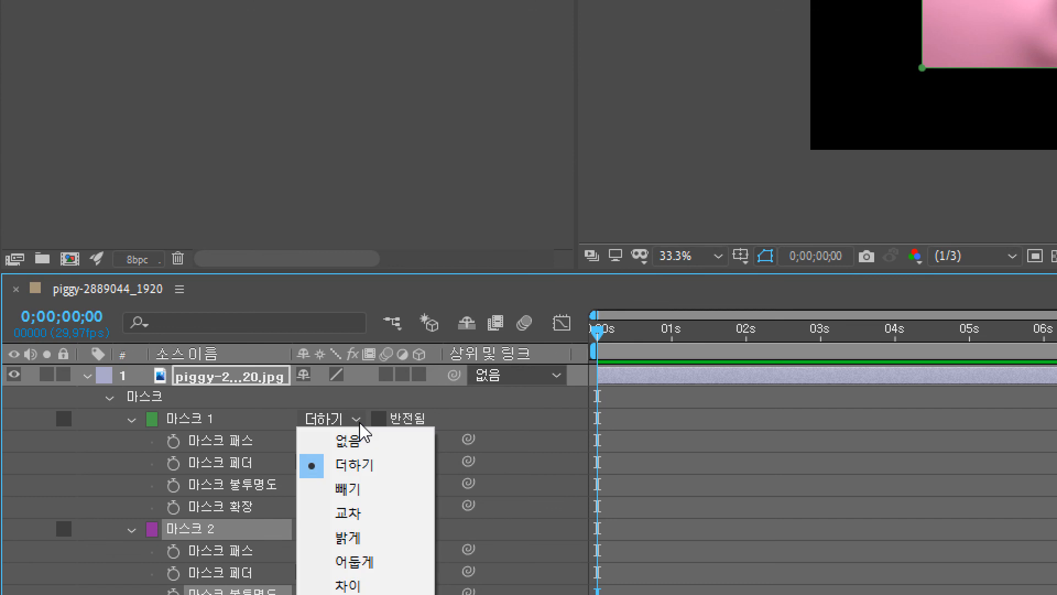